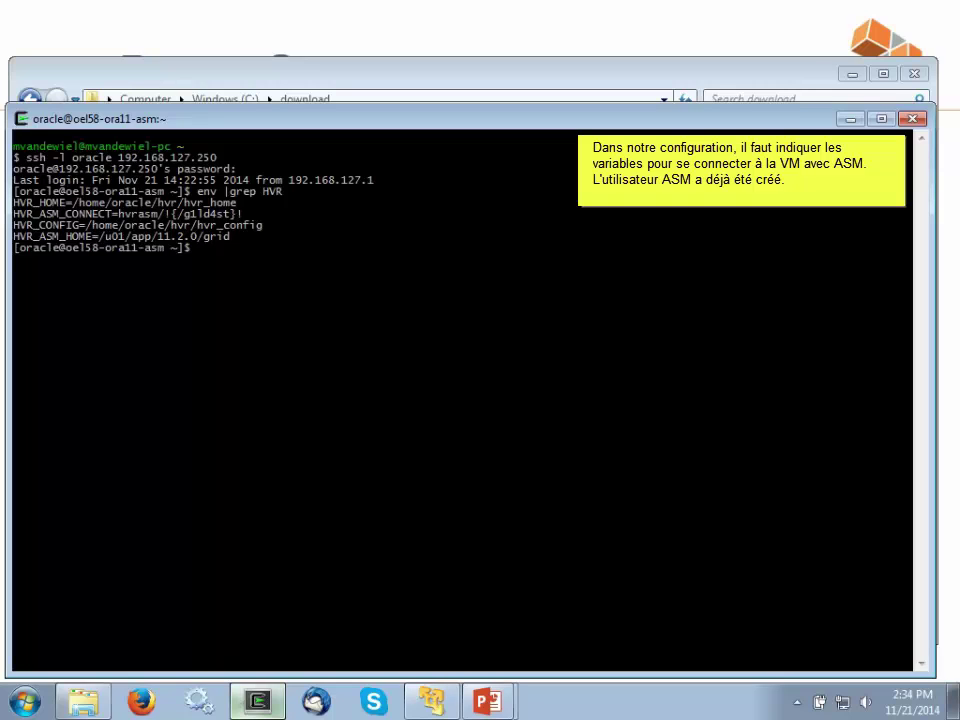
- Extract the HVR 4.6.2 Linux archive into $HVR_HOME with tar -zxvf
text(cd $HVR_HOME)
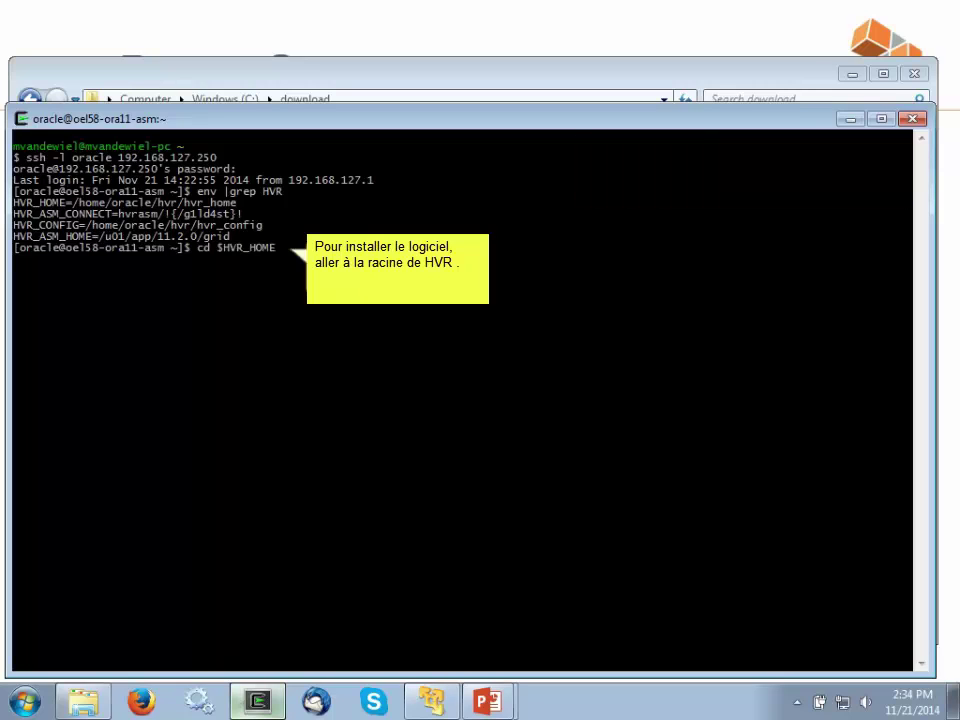
key(Return)
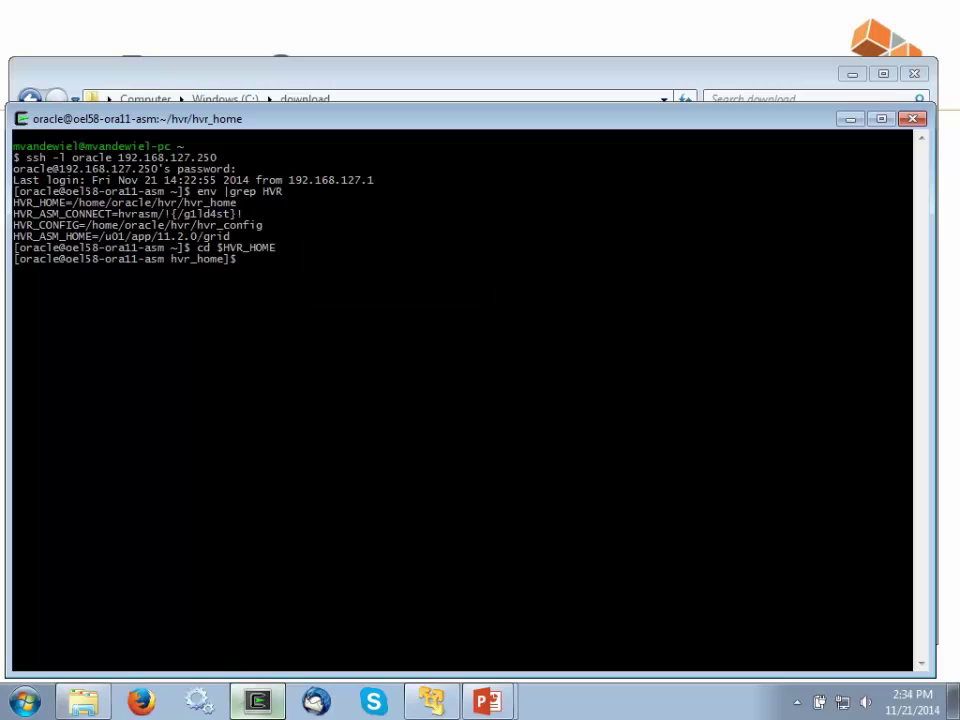
text(tar -zxvf /mnt/download/hvr-4.6.2_15-linux_glibc2.5-x64-64bit.tar.gz)
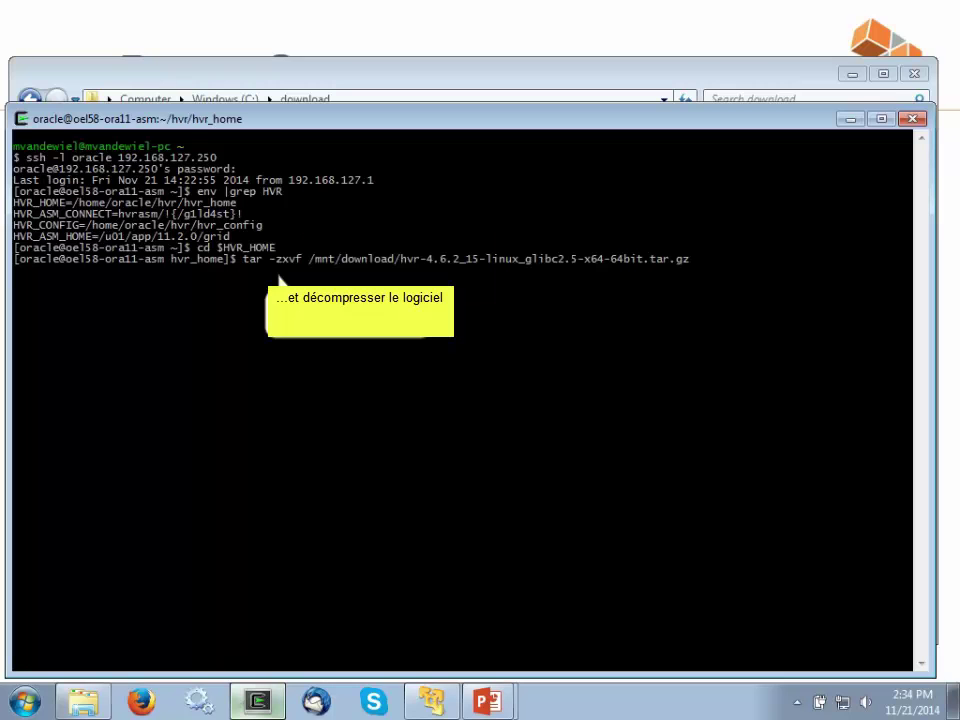
key(Return)
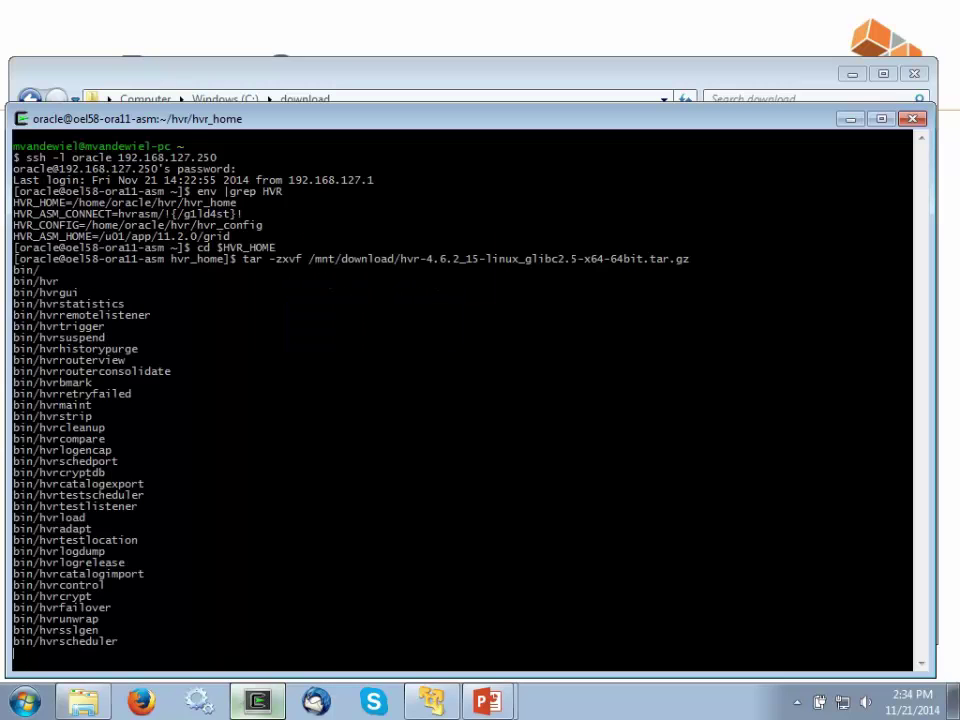
- Run hvrstrip, then start the remote listener with hvrremotelistener -d -N 4343
text(hvrstrip)
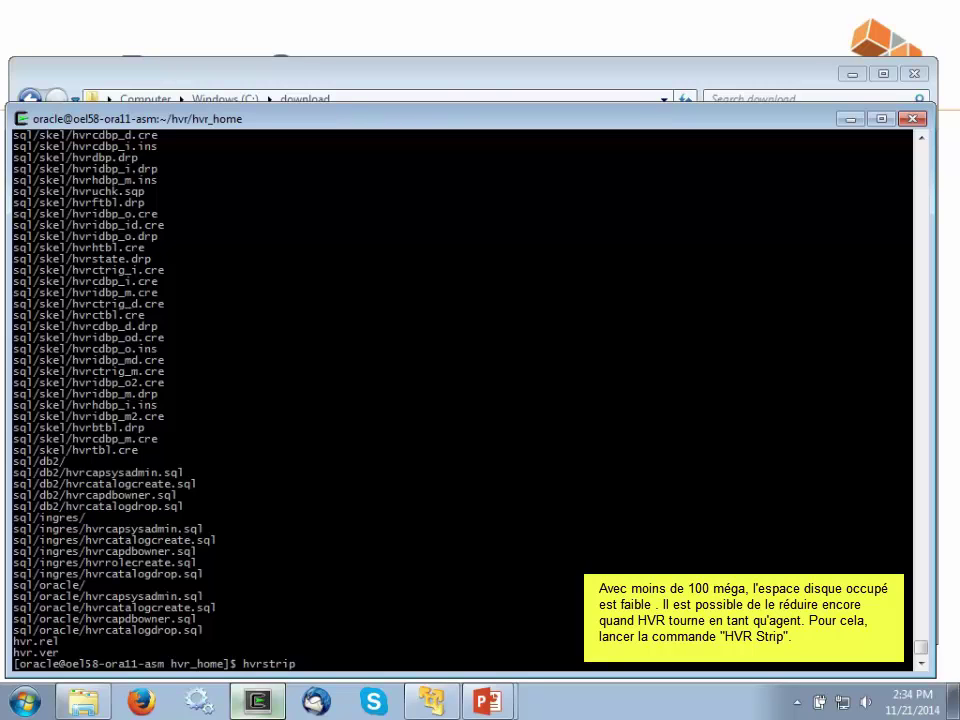
key(Return)
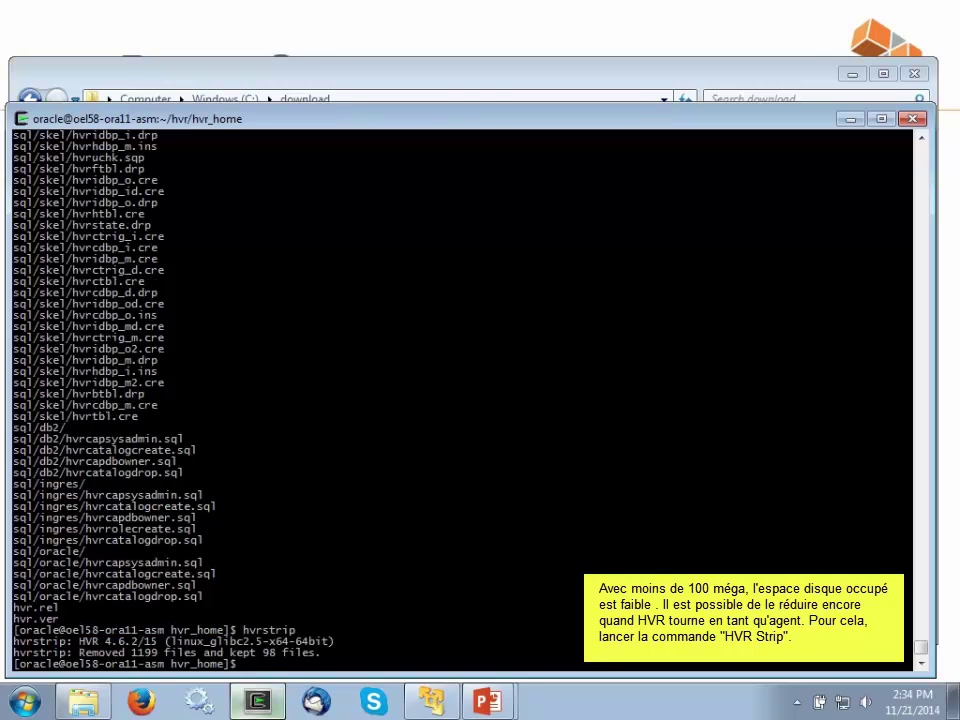
text(hvrremotelistener -d -N 4343)
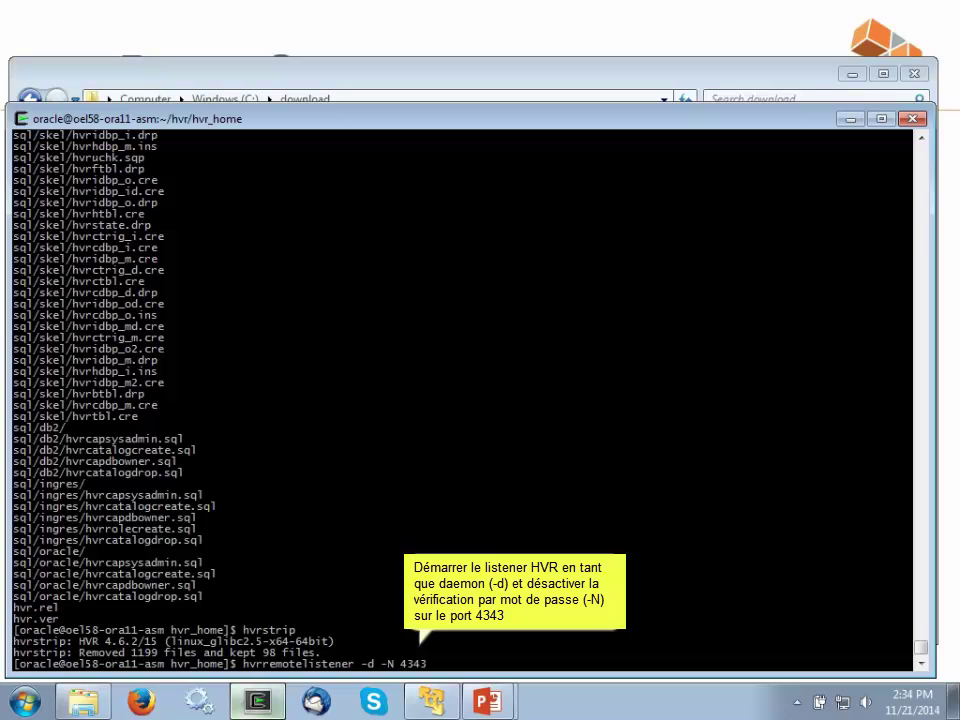
key(Return)
- Run the HVR Windows setup, accepting the licence and default folders, without launching the User Interface
click(80, 703)
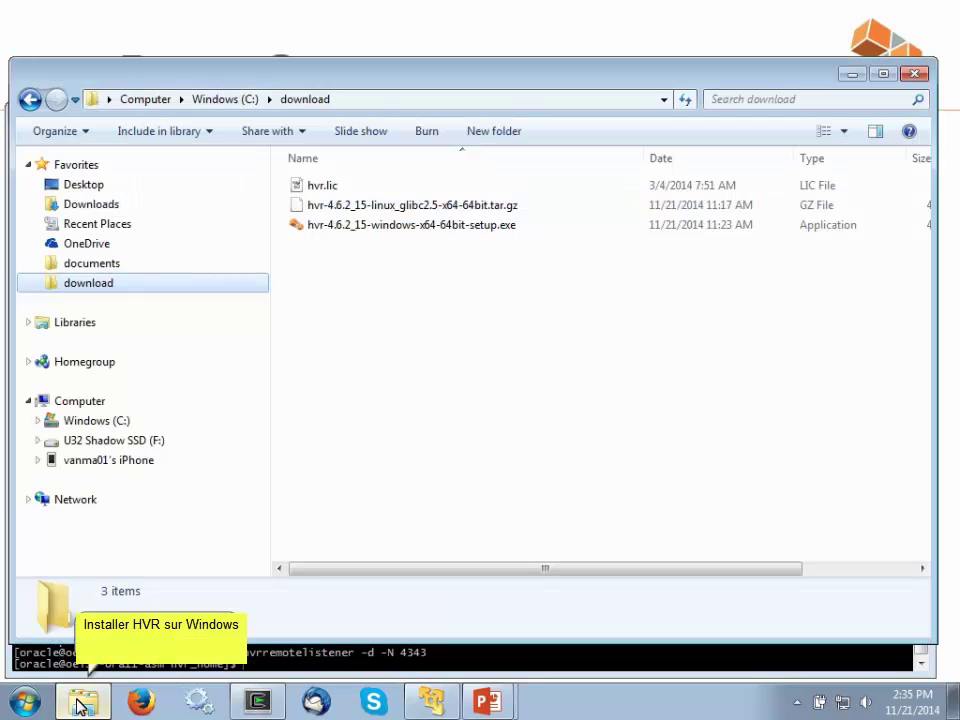
double_click(427, 227)
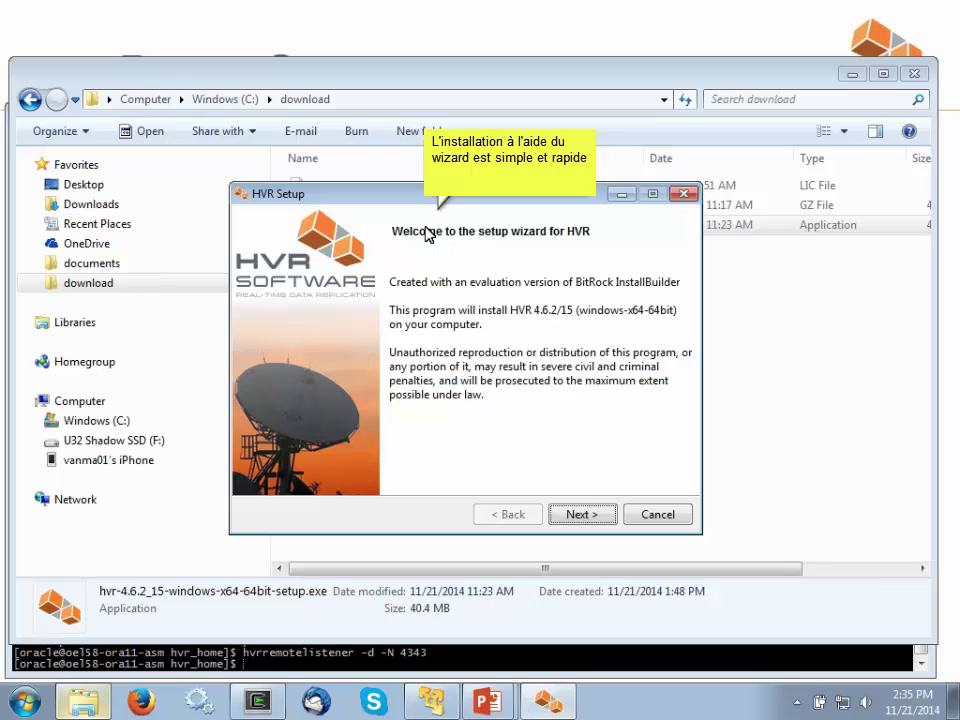
click(586, 515)
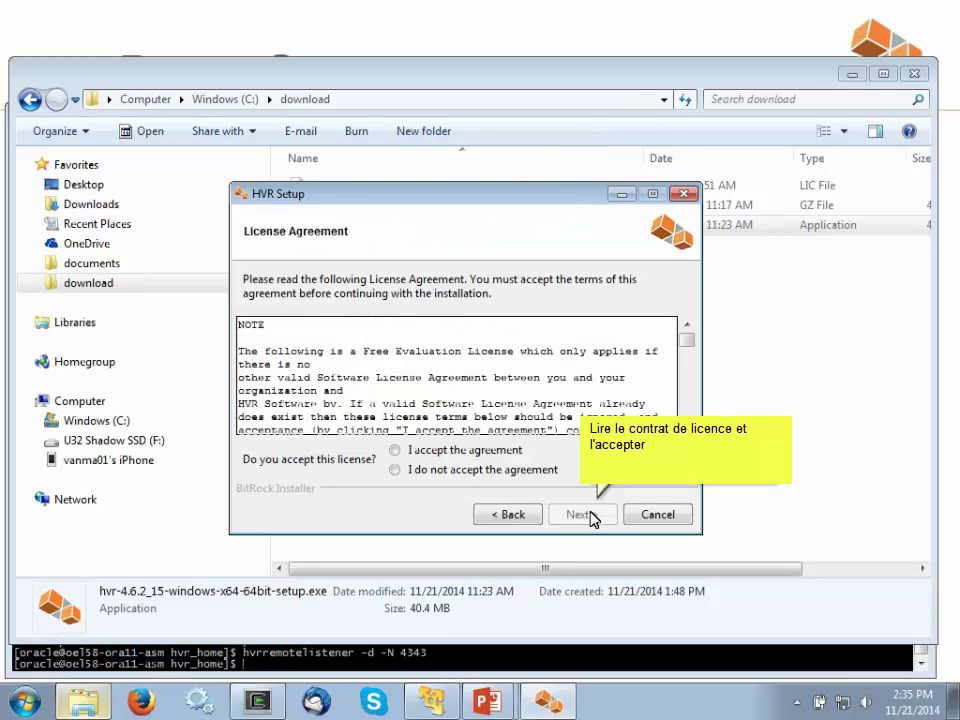
click(395, 450)
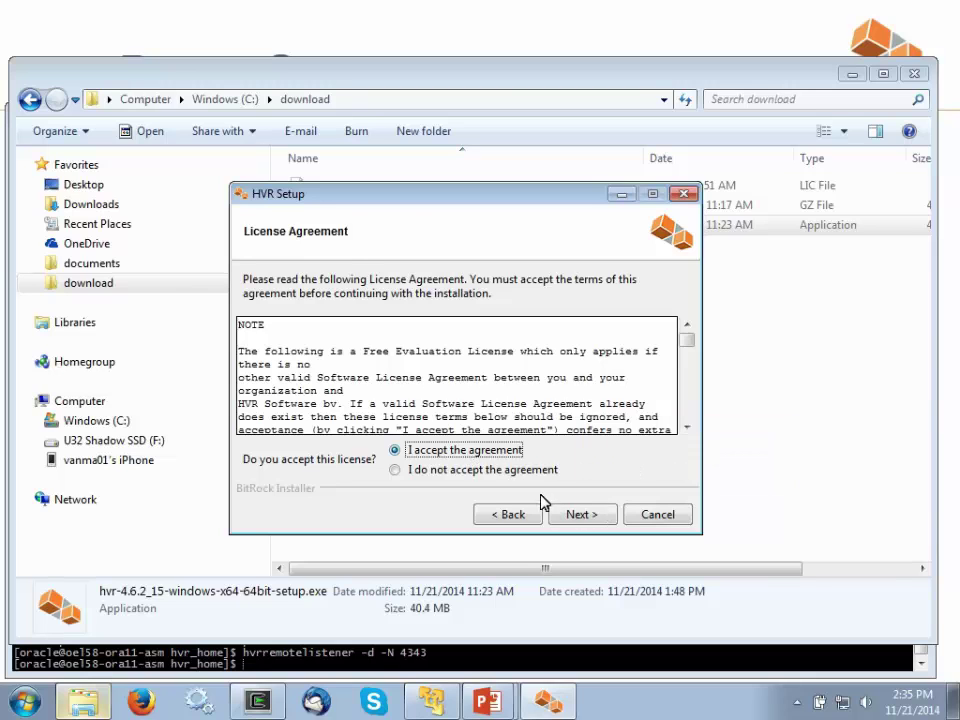
click(584, 514)
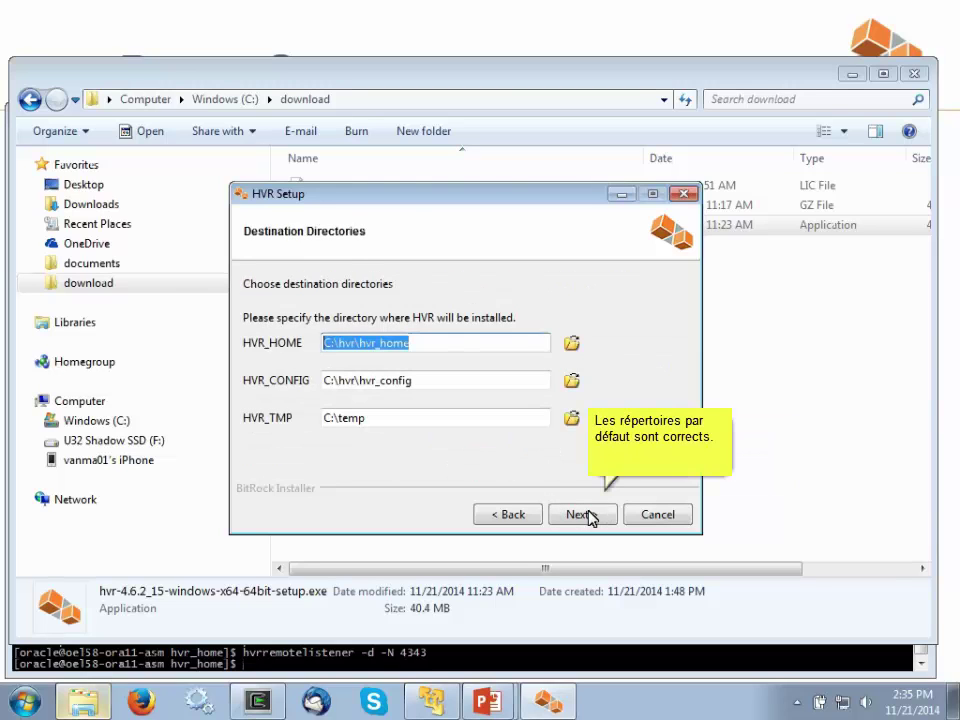
click(586, 514)
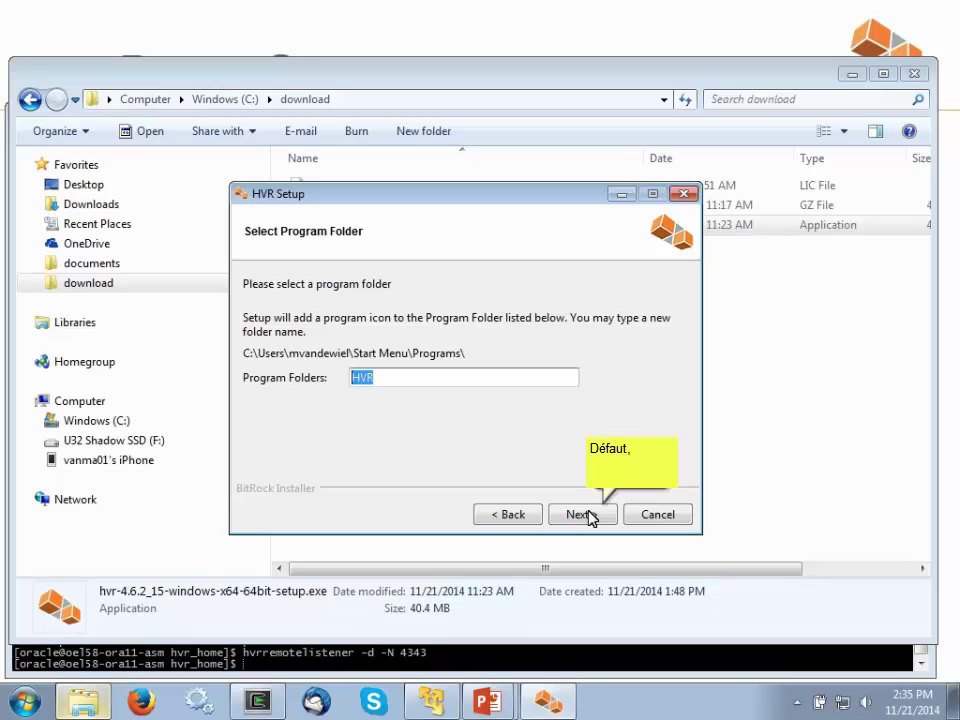
click(588, 515)
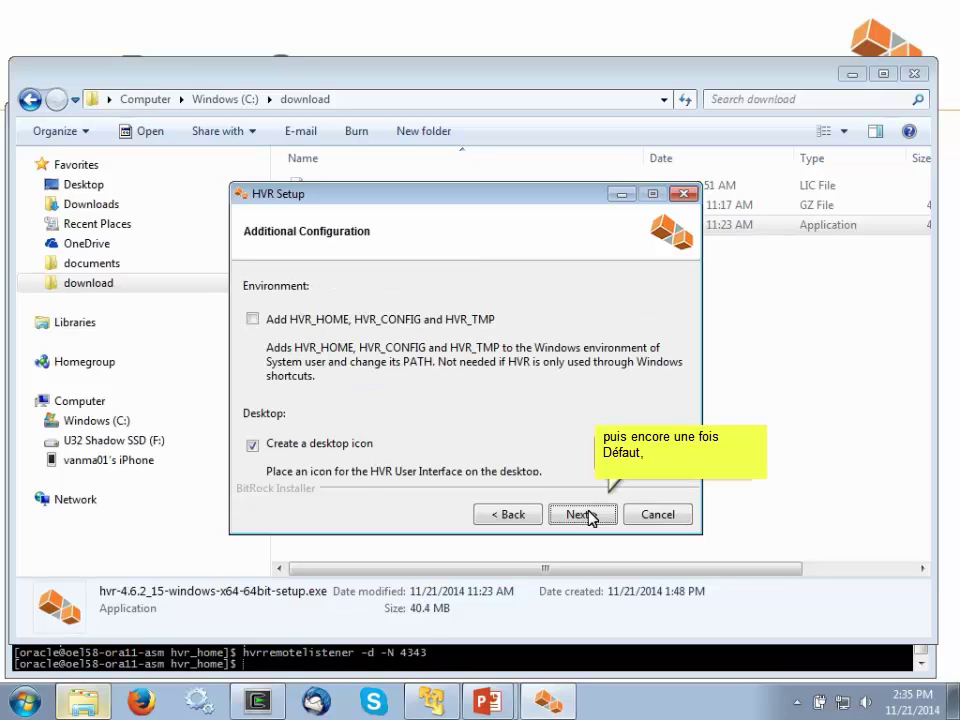
click(588, 515)
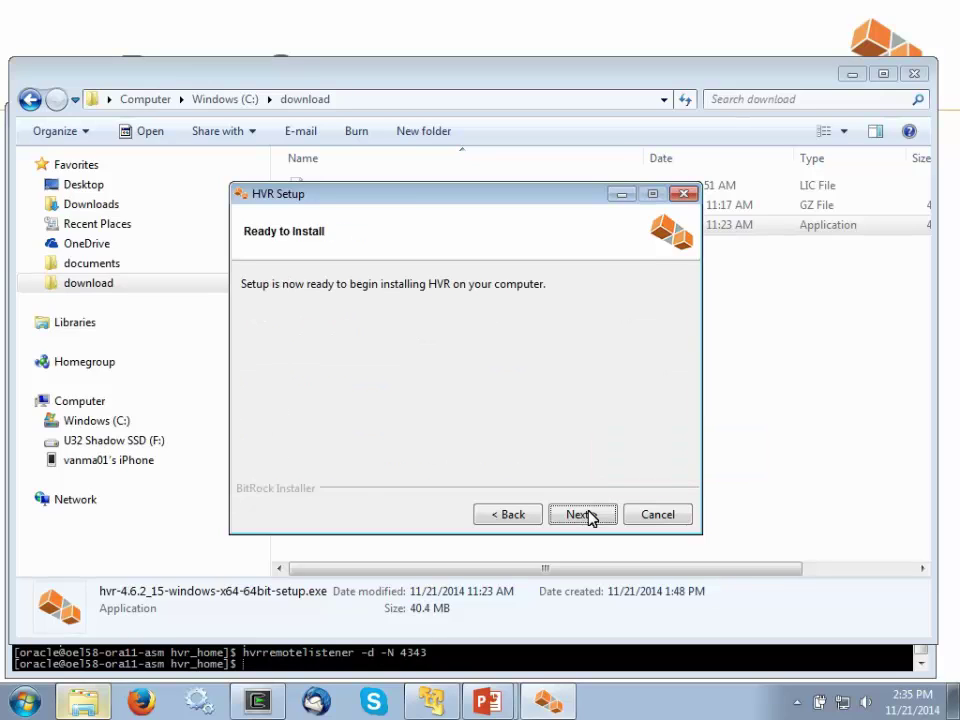
click(588, 515)
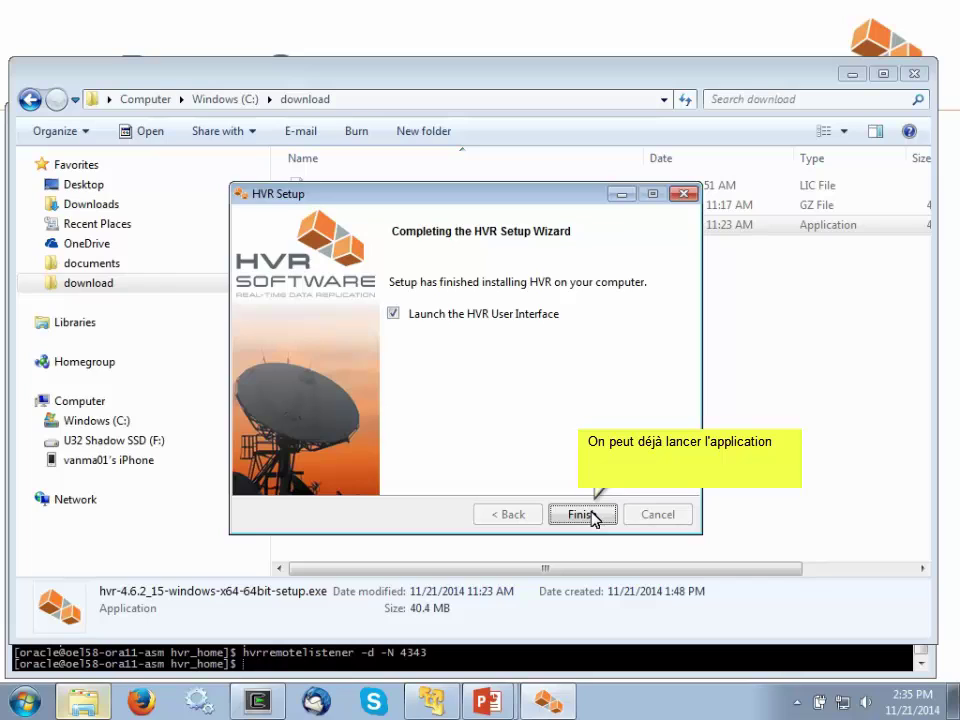
click(395, 315)
click(582, 514)
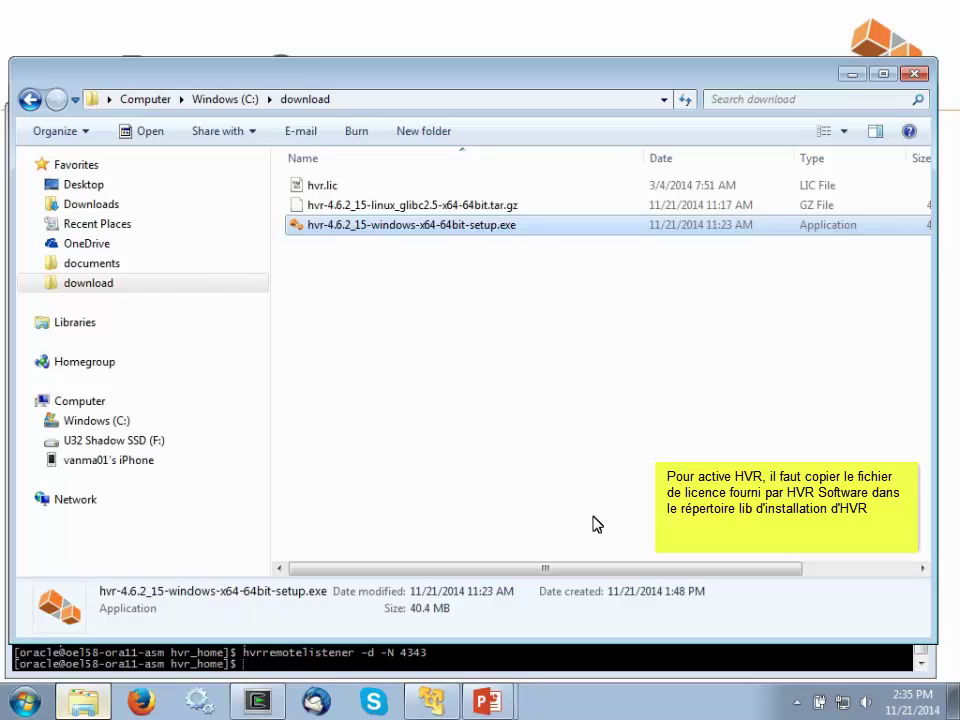
- Copy hvr.lic from the download folder and paste it into C:\hvr\hvr_home\lib
click(382, 190)
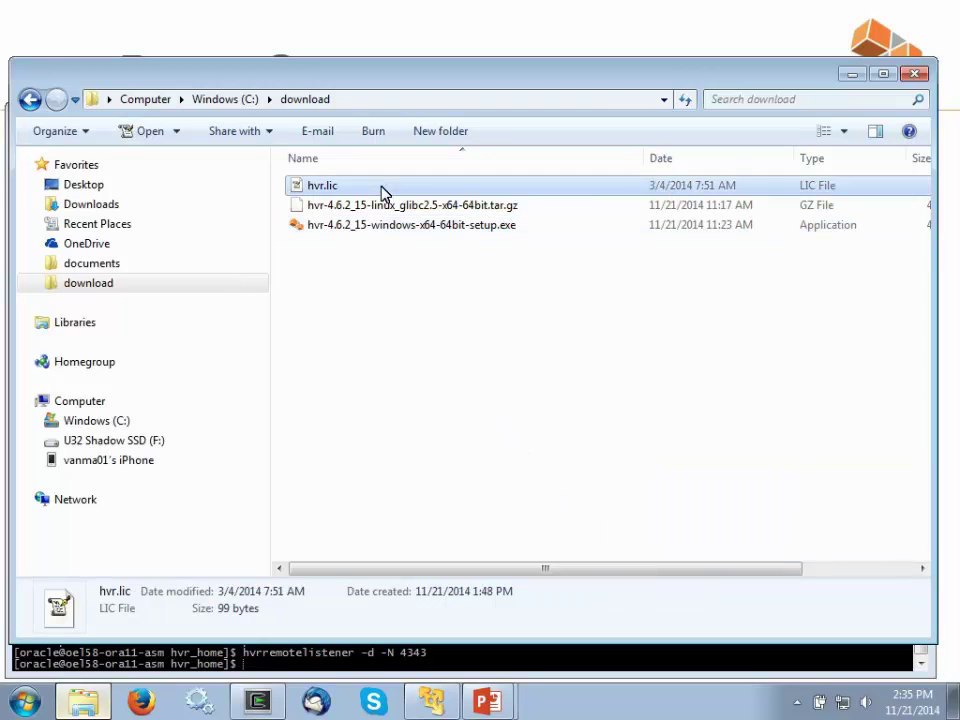
right_click(383, 192)
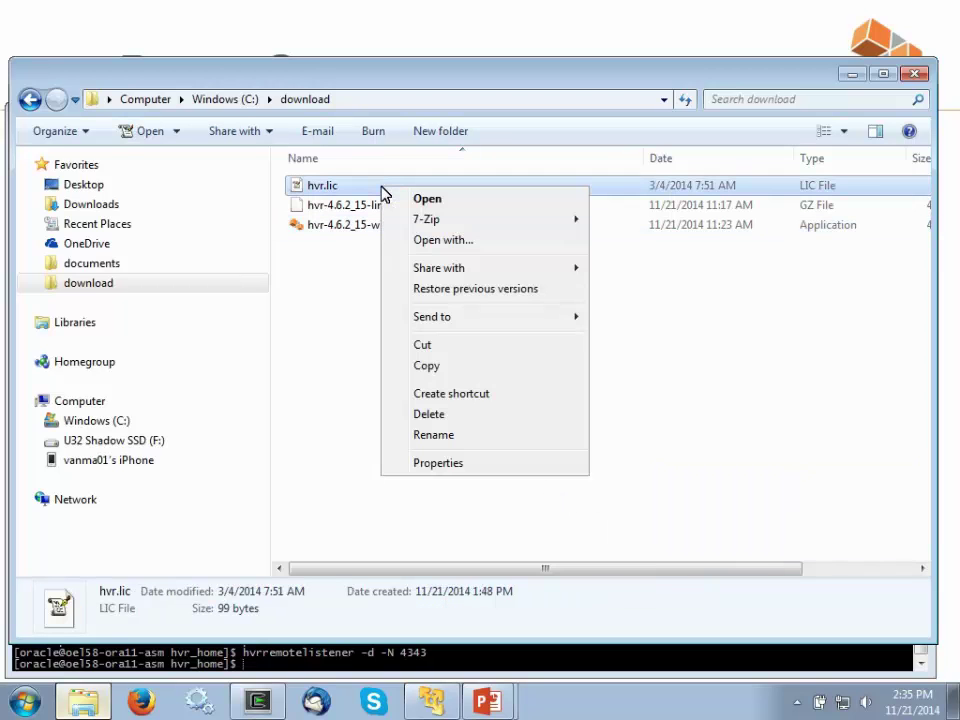
click(434, 367)
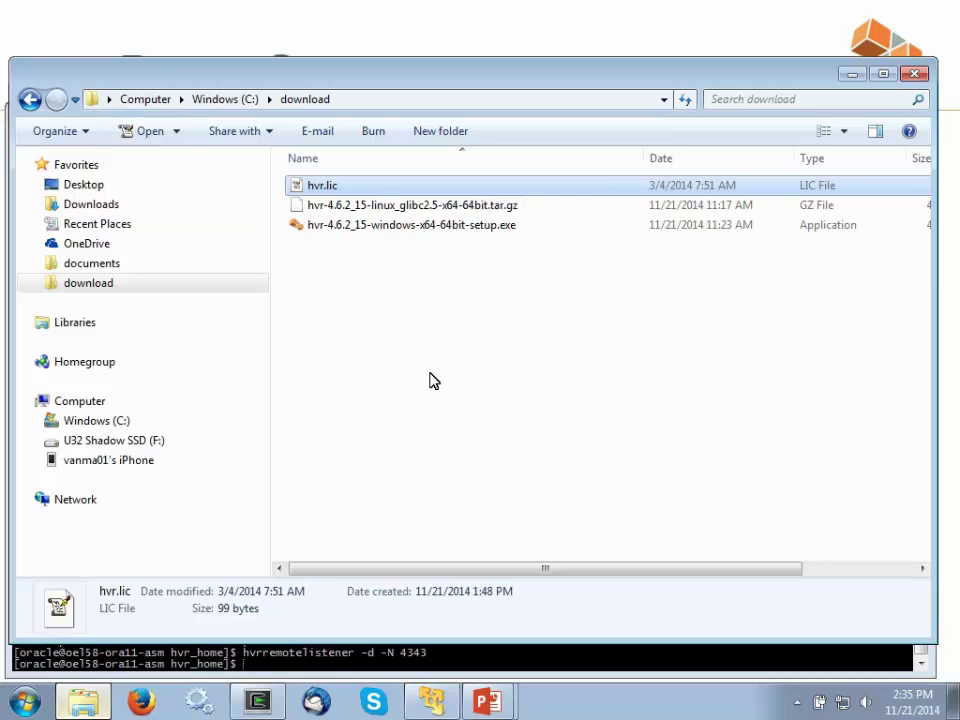
click(38, 421)
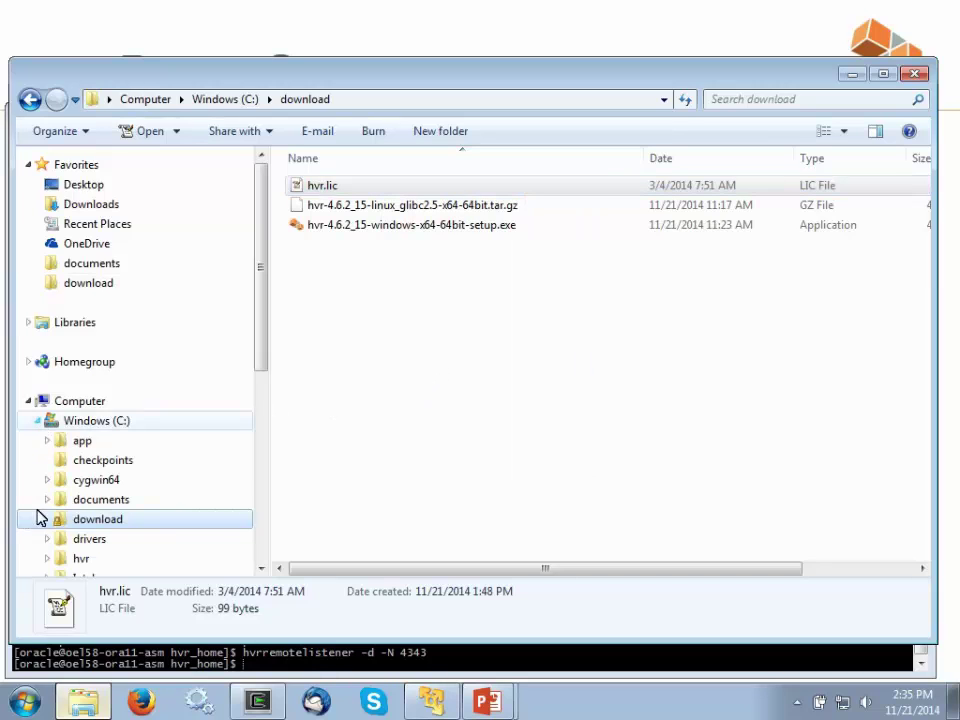
click(47, 558)
click(60, 511)
click(98, 413)
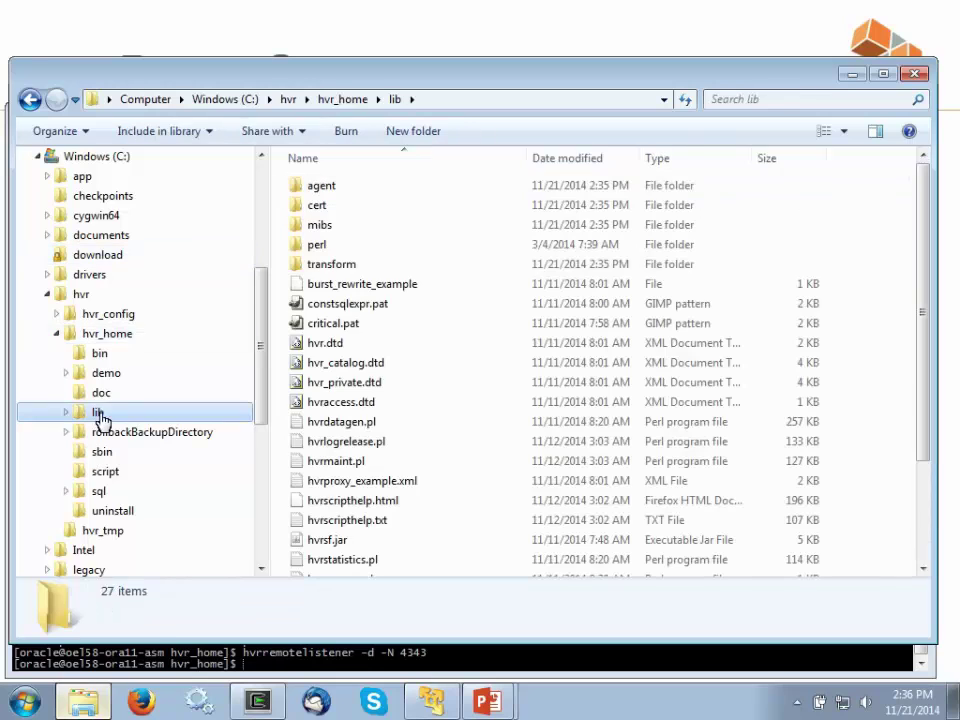
right_click(462, 381)
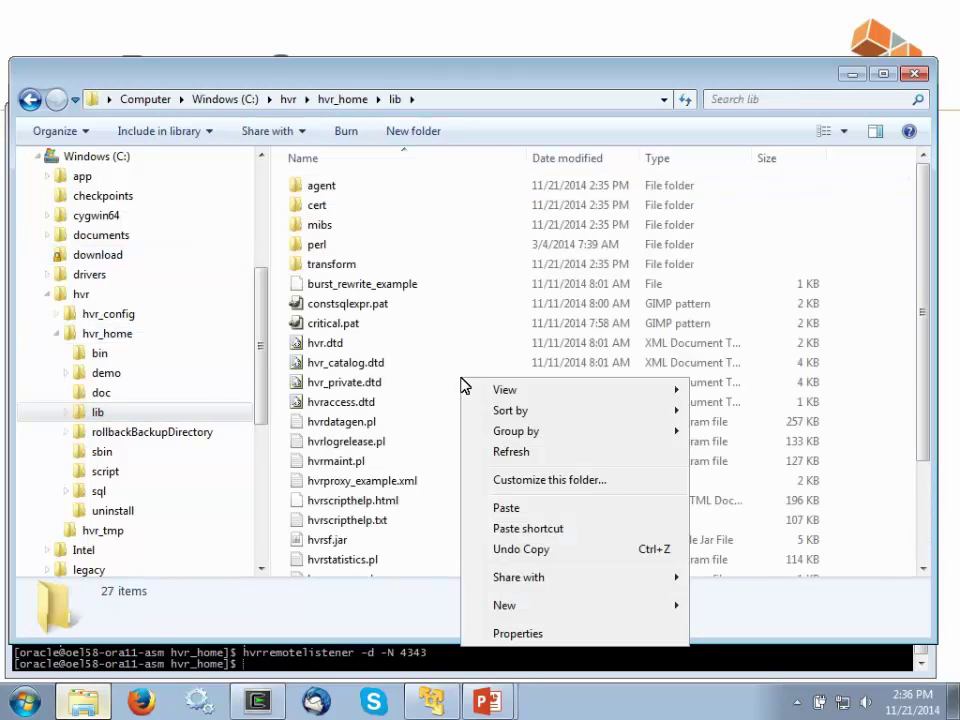
click(494, 510)
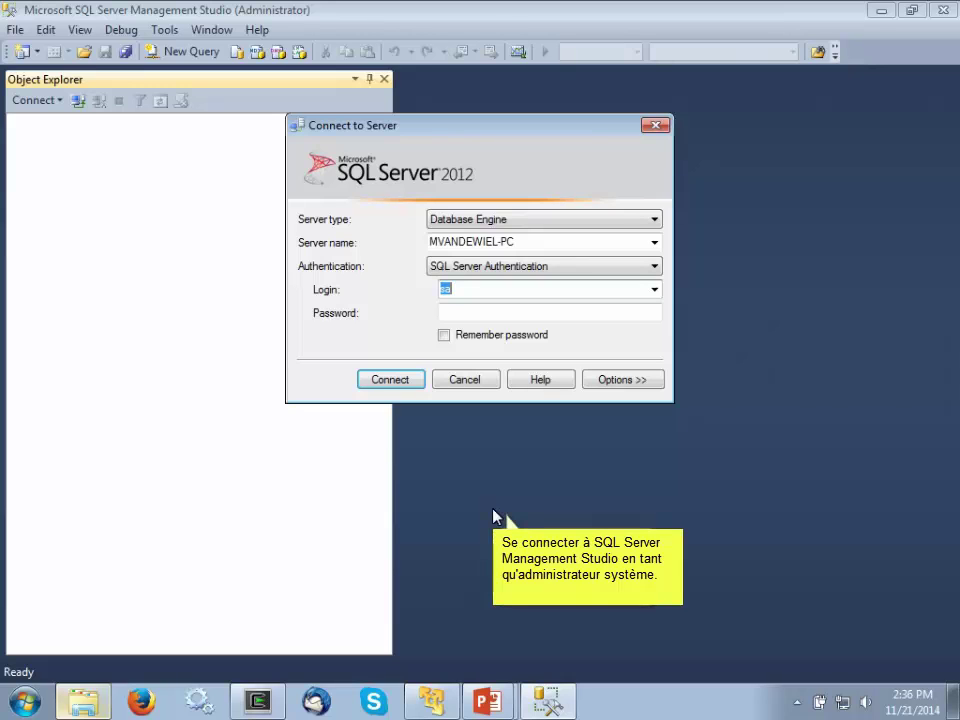
- Connect to SQL Server as sa and create the hvrhub database
click(445, 313)
text(********)
click(389, 384)
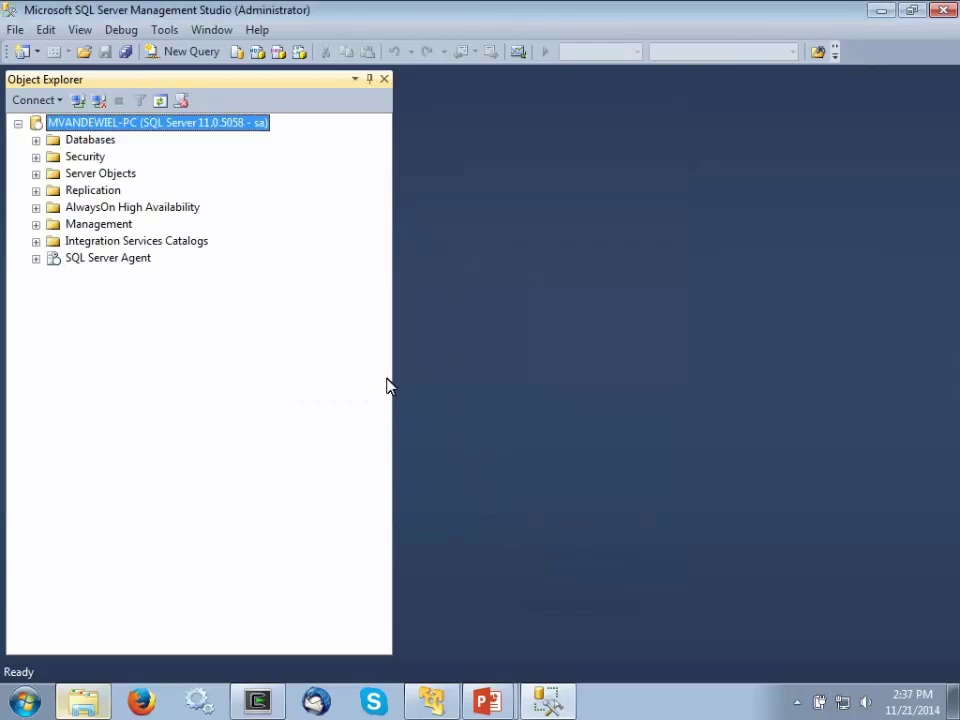
click(36, 140)
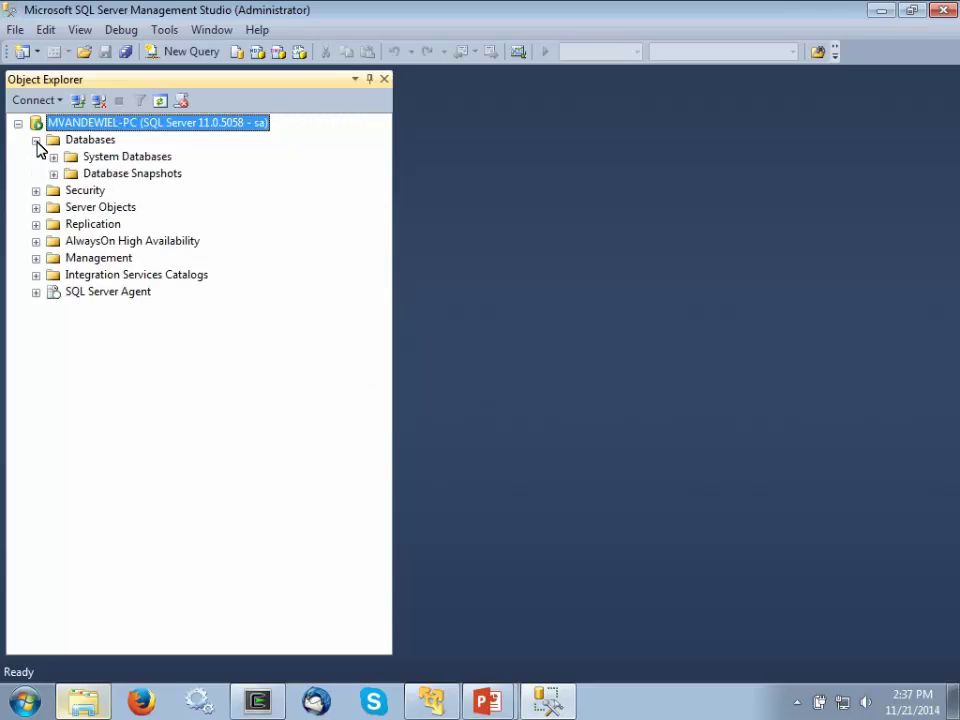
right_click(76, 145)
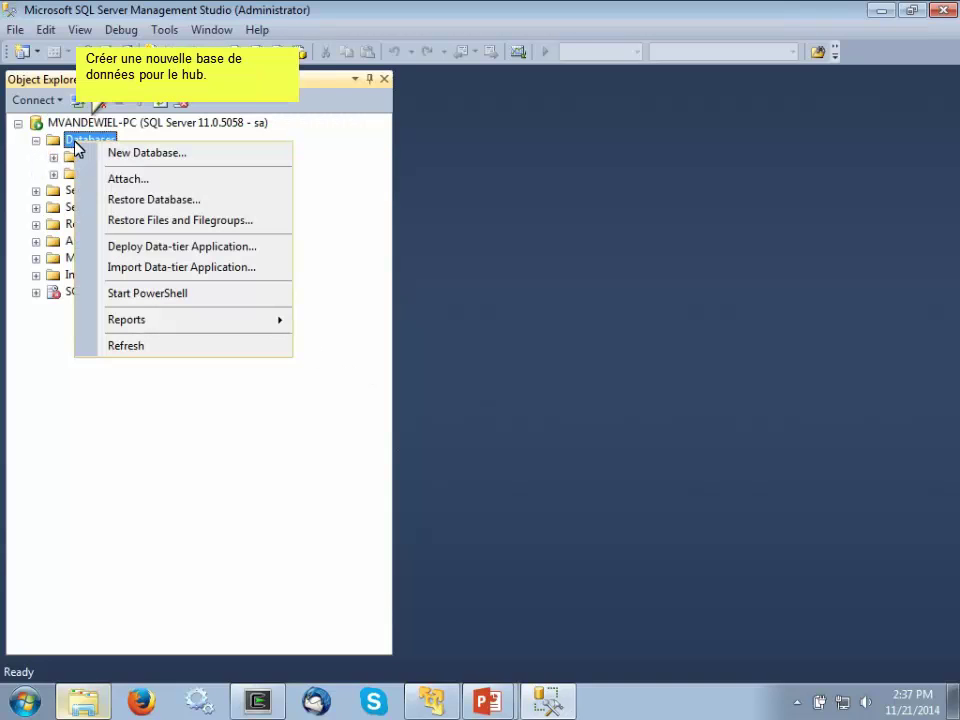
click(131, 155)
text(hvrhub)
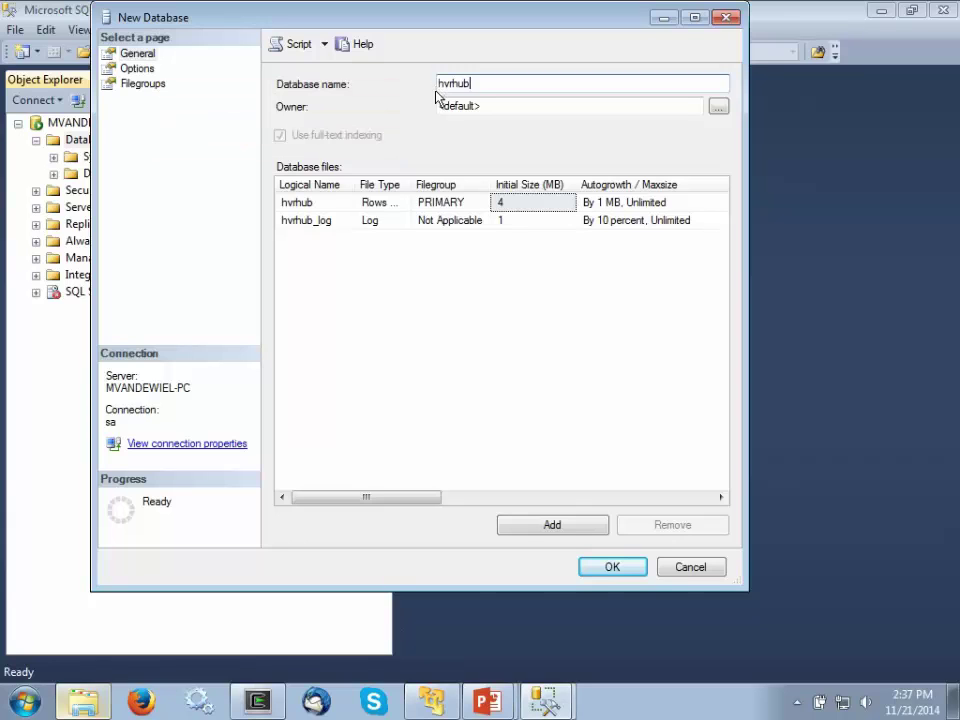
click(610, 567)
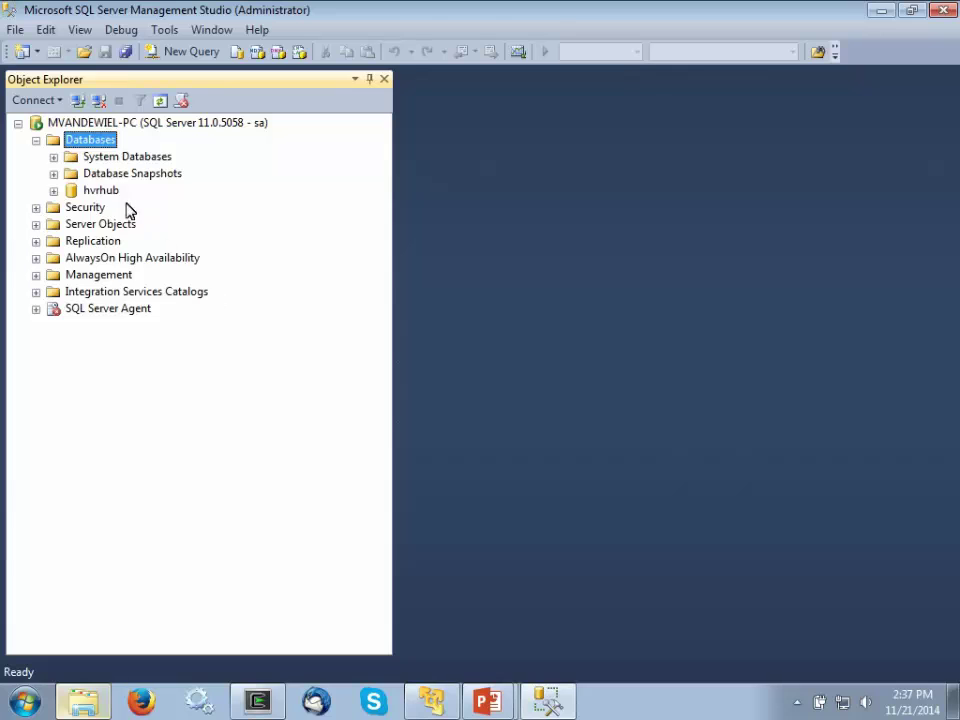
- Create a second database named demodb with default settings
right_click(88, 141)
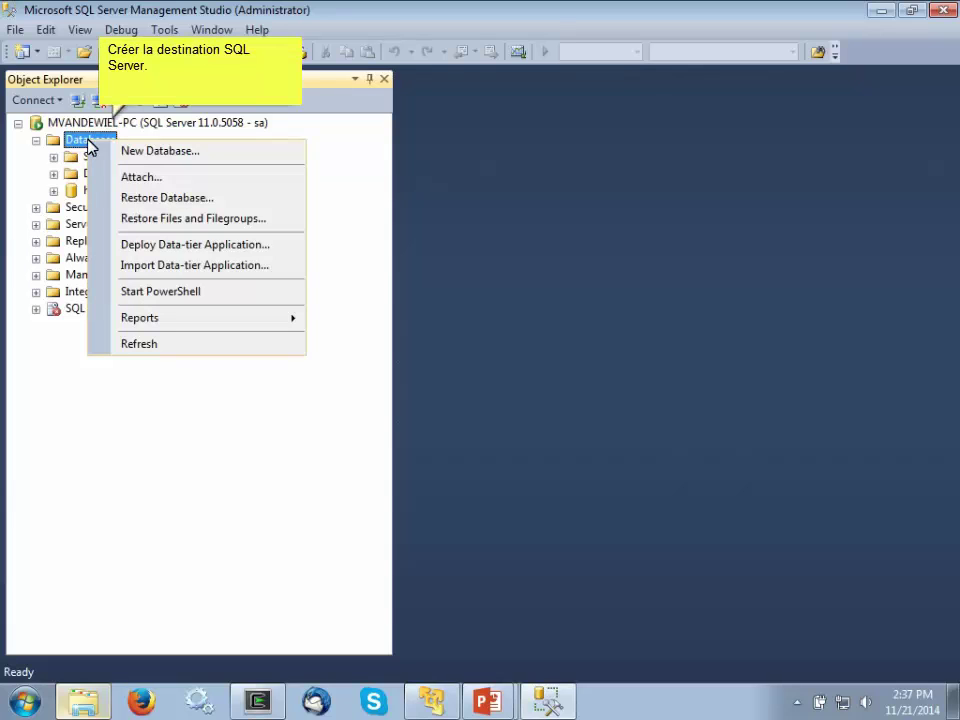
click(154, 151)
text(demodb)
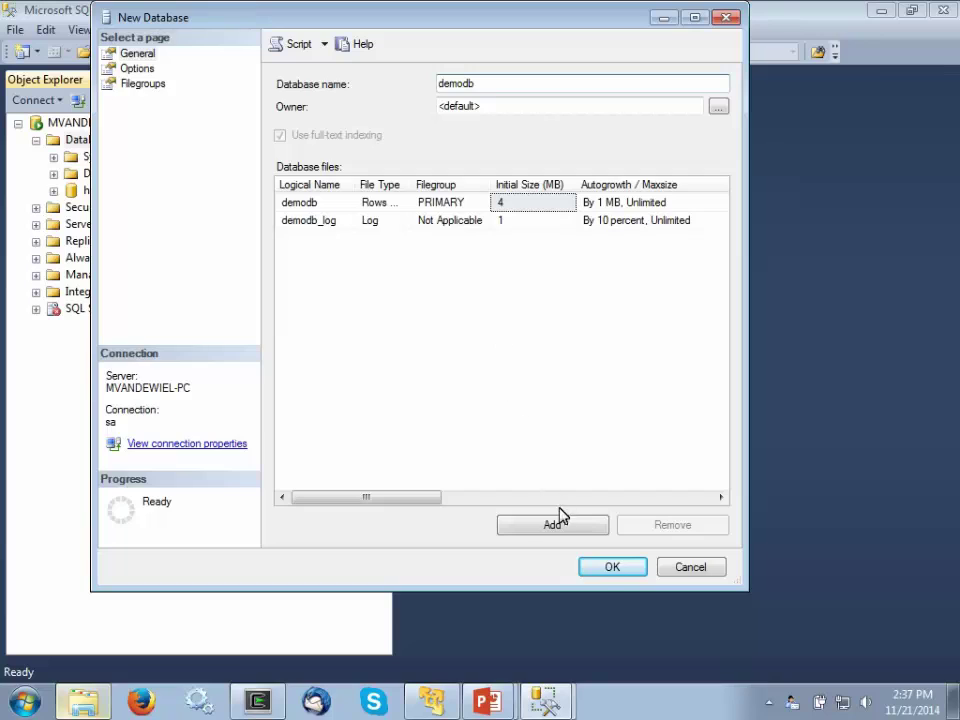
click(609, 569)
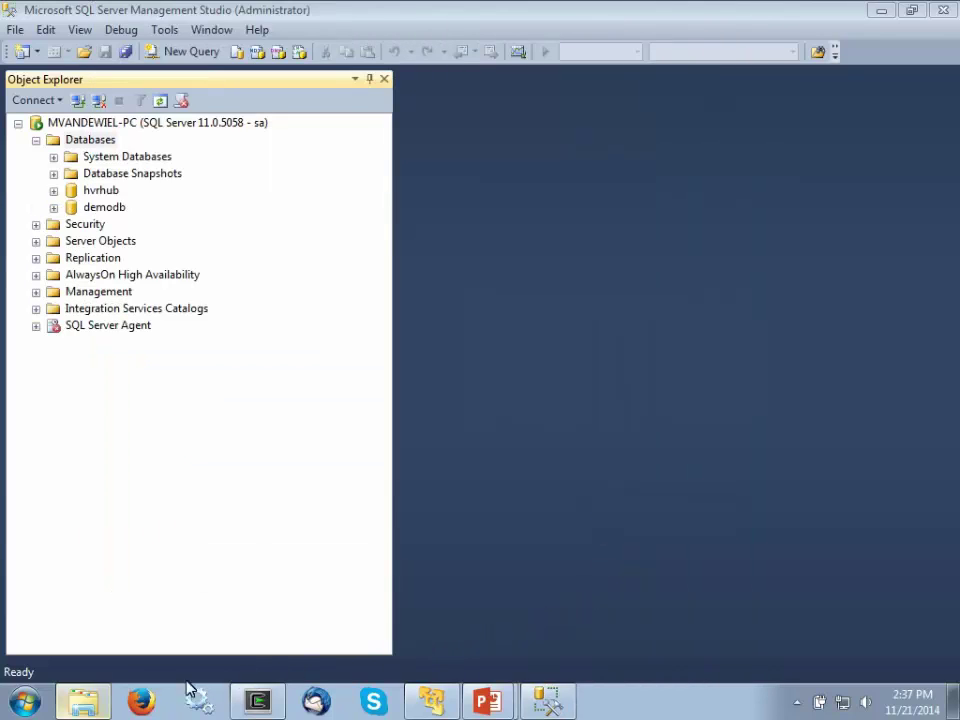
click(24, 702)
- Launch the HVR User Interface and enter SQL Server hub hvrhub with user sa and its password
click(84, 618)
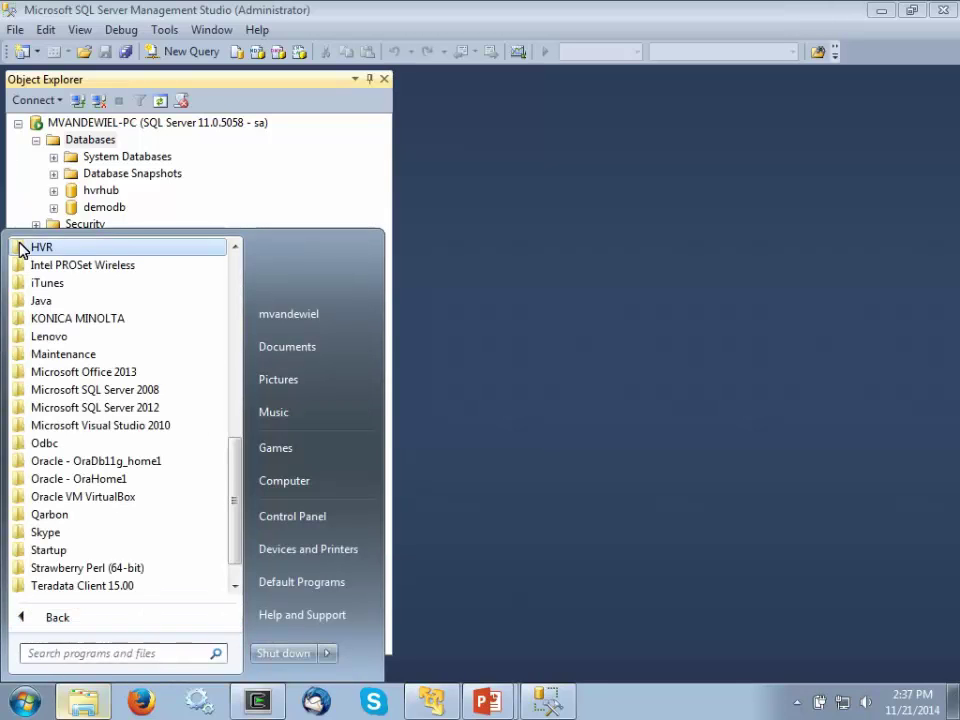
click(20, 247)
click(58, 301)
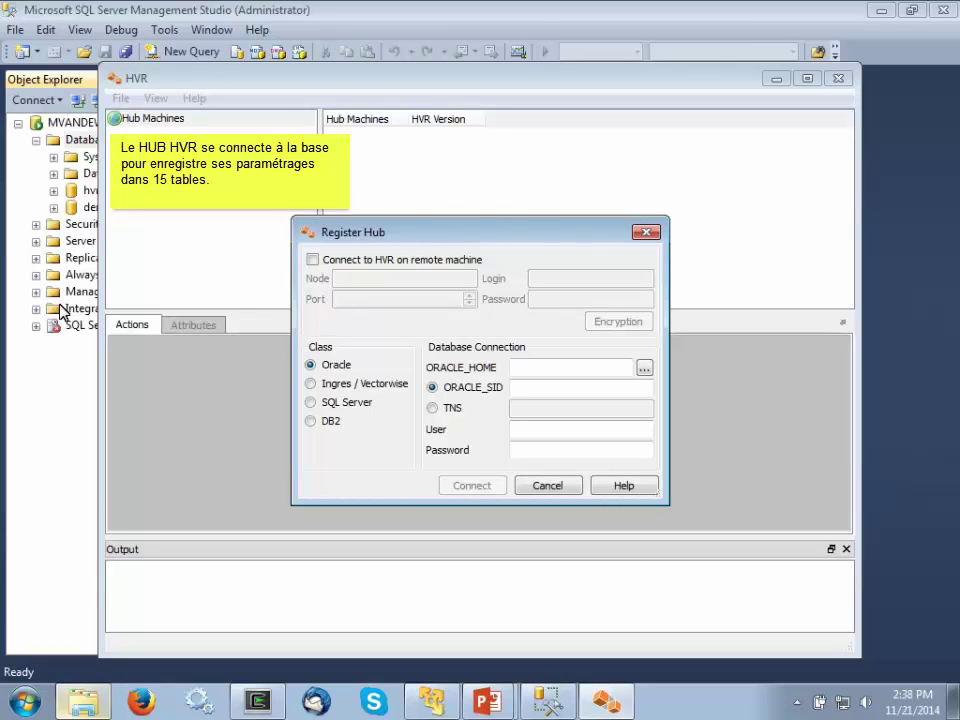
click(311, 402)
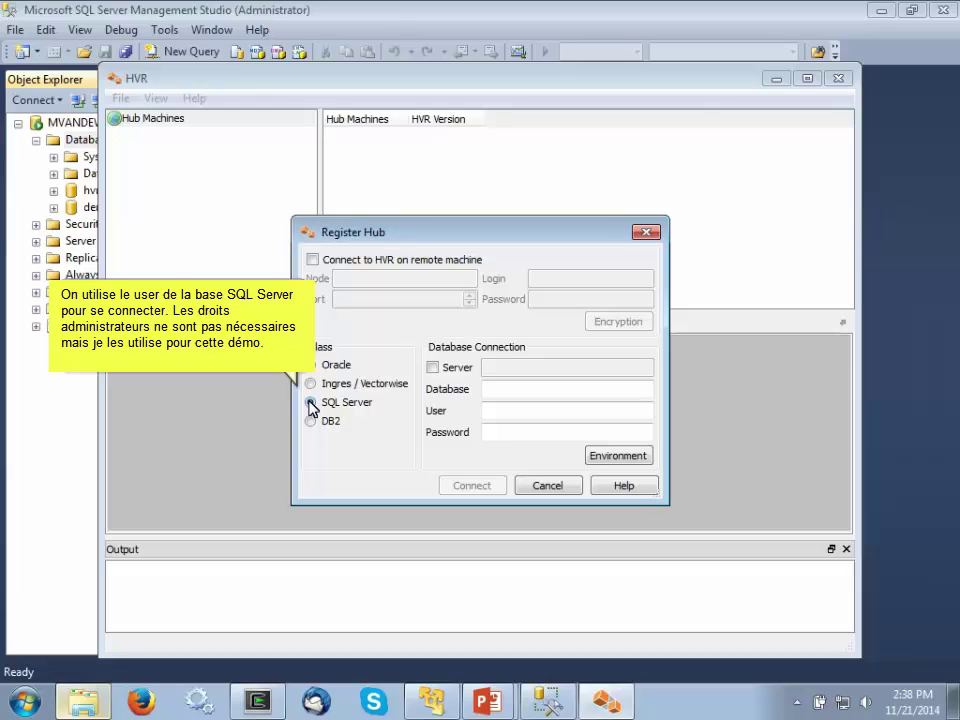
click(484, 390)
text(hvrhub)
click(486, 411)
text(sa)
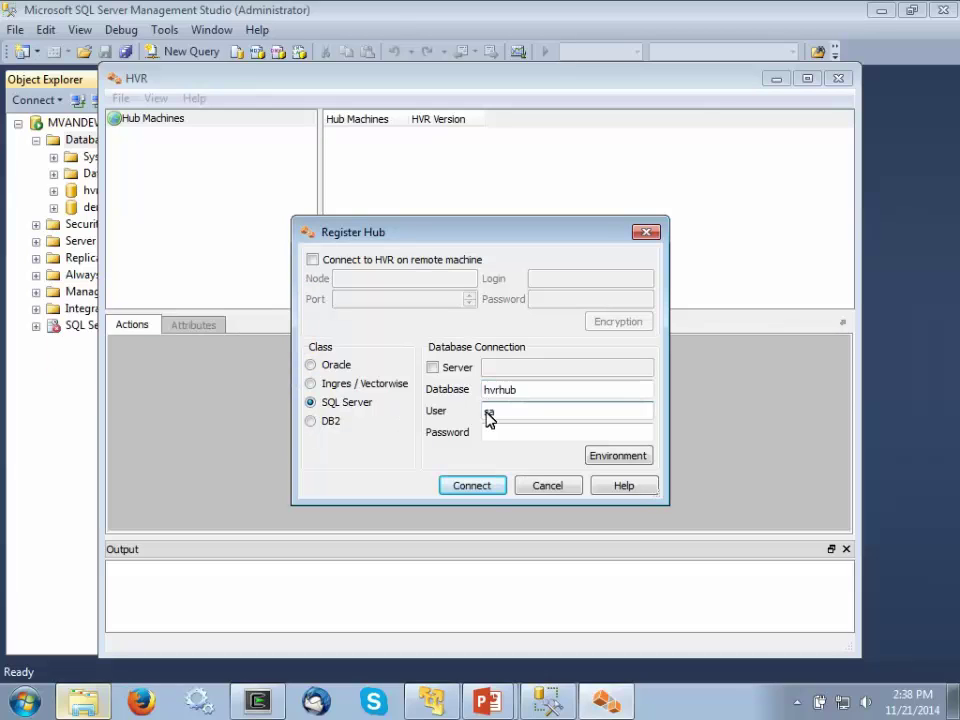
click(487, 432)
text(********)
- Connect to hvrhub, create the HVR catalogs, and begin a new location definition
click(472, 486)
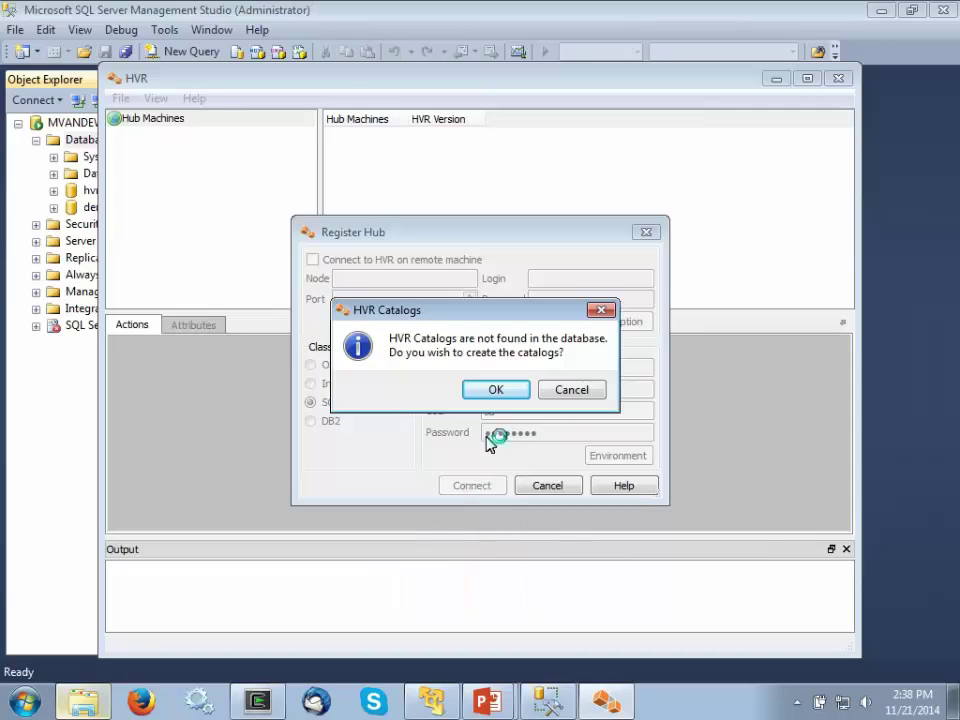
click(499, 393)
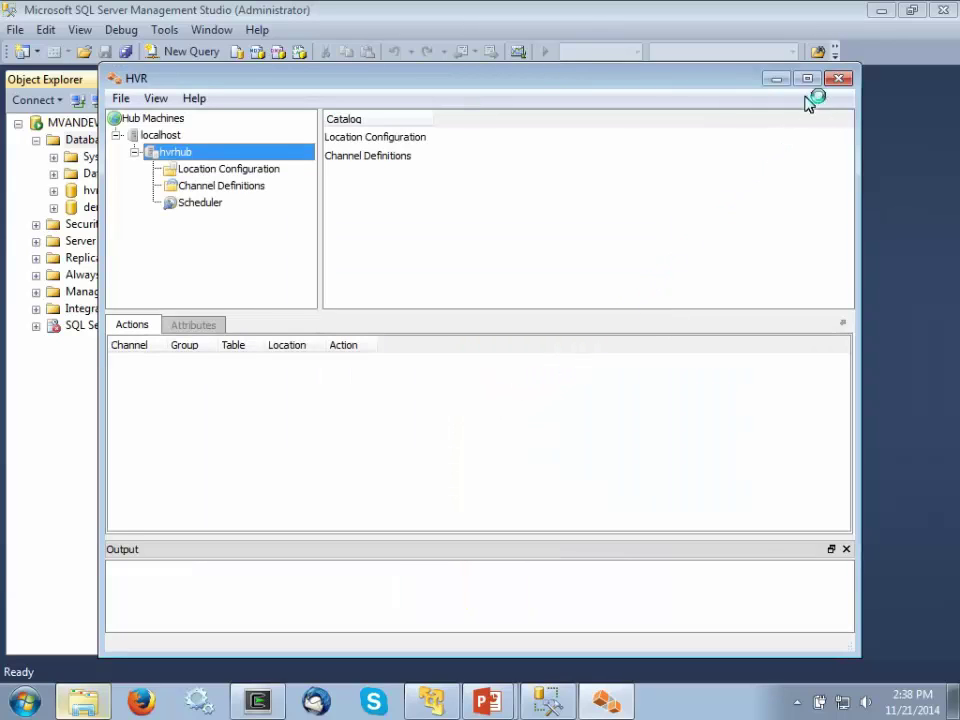
click(808, 79)
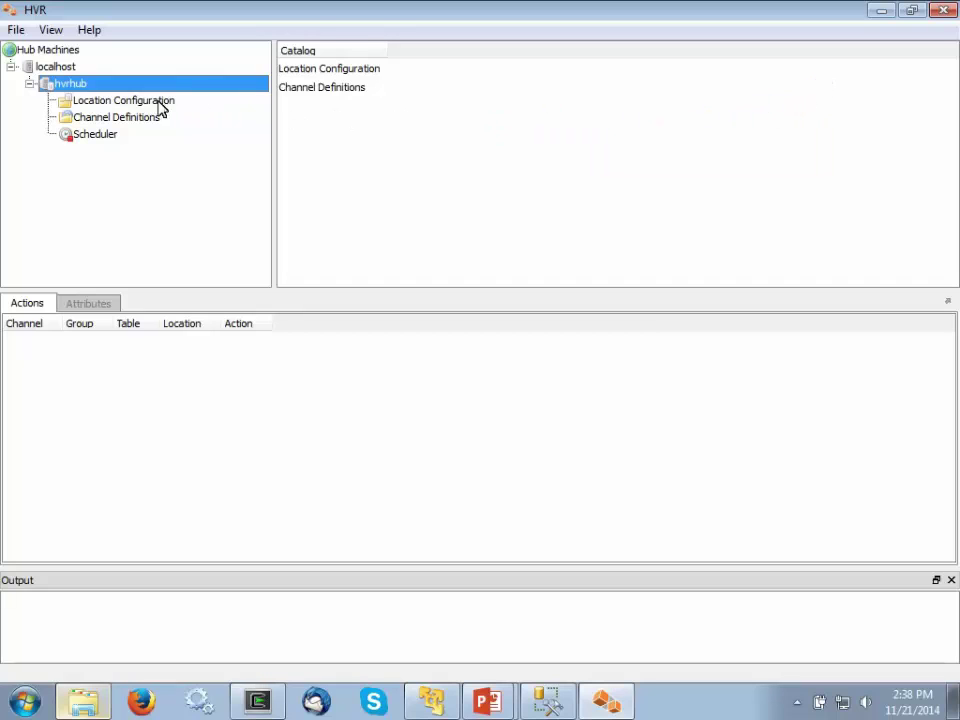
click(120, 101)
right_click(120, 101)
click(158, 115)
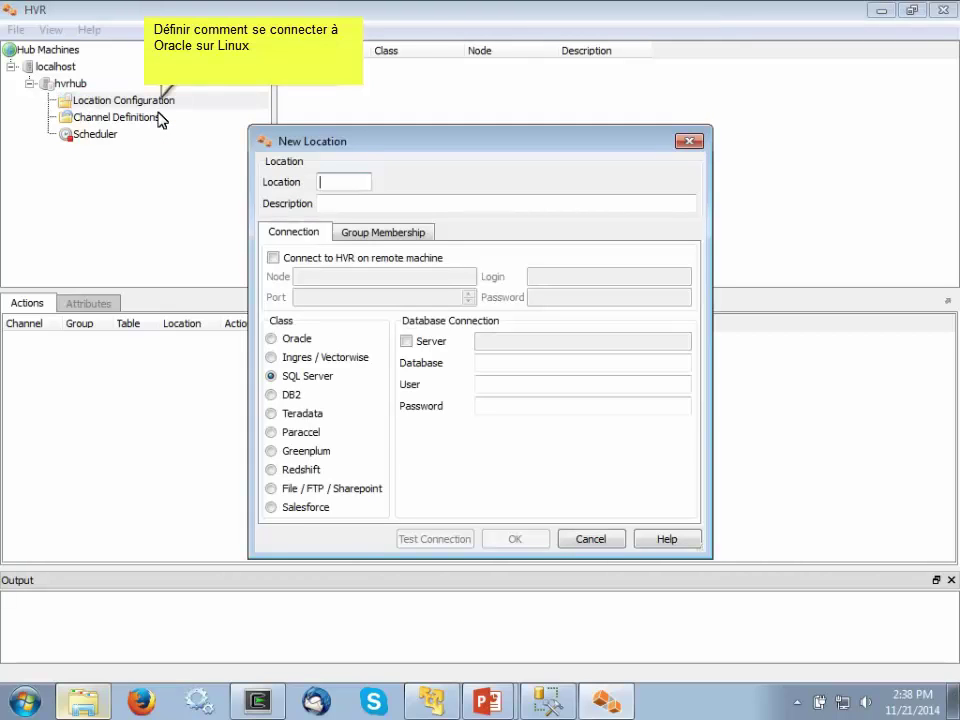
- Name the location oraln, 'Oracle on Linux', via remote agent 192.168.127.250 with the oracle login
text(oraln)
click(322, 204)
text(Oracle on Linux)
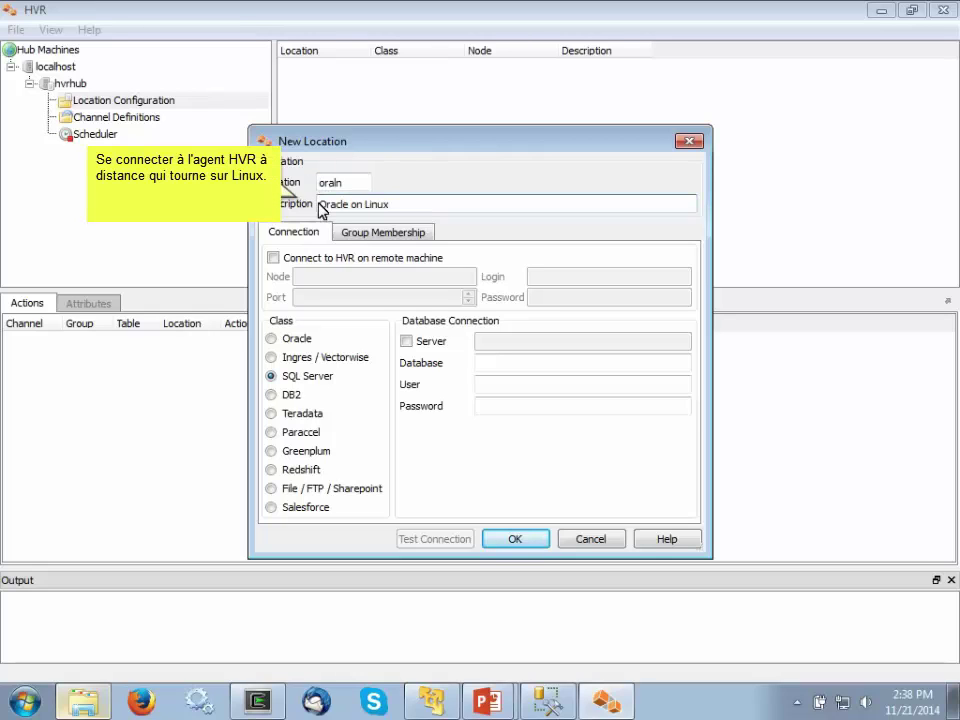
click(296, 257)
click(300, 279)
text(192.168.127.250)
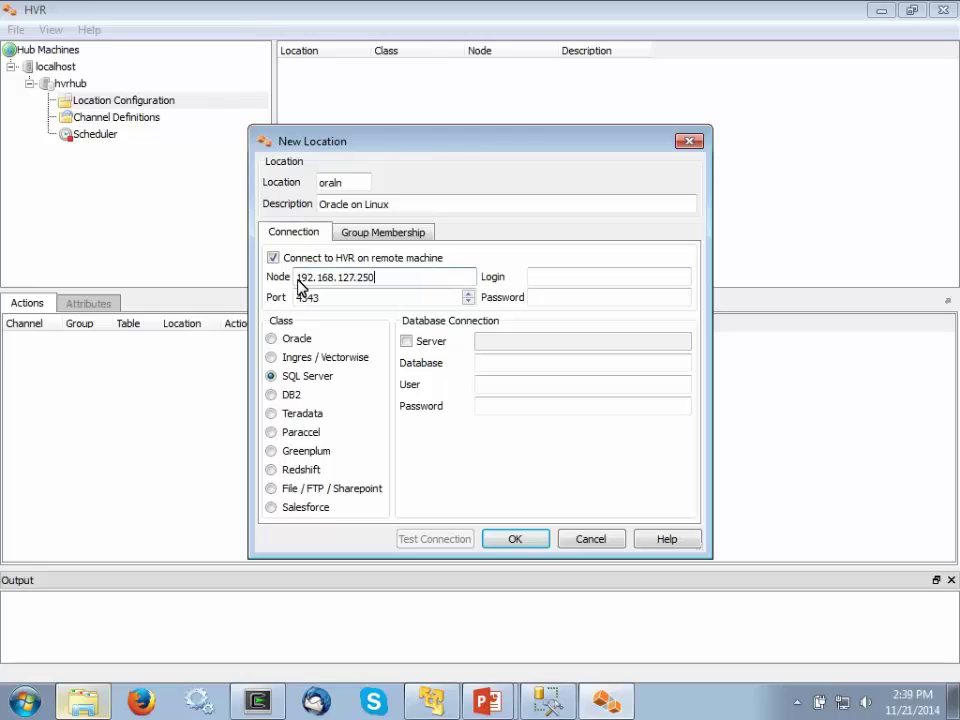
click(531, 279)
text(oracle)
click(534, 297)
text(•••••••)
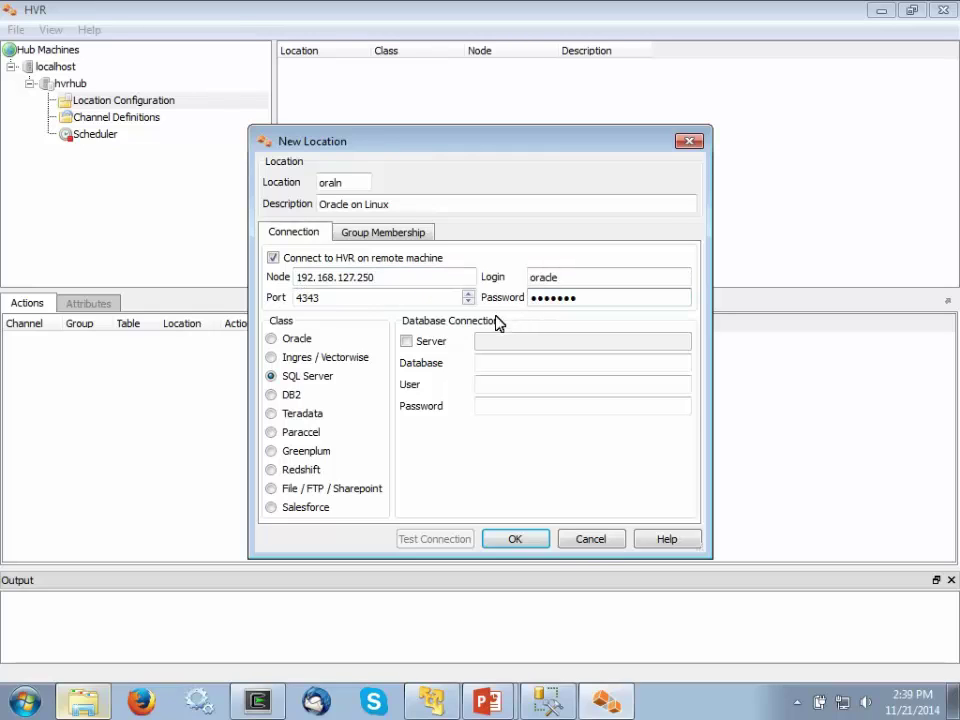
- Set Oracle with ORACLE_HOME /u01/app/oracle/product/11.2.0/database, SID ora112, user tpcc; test and save
click(271, 339)
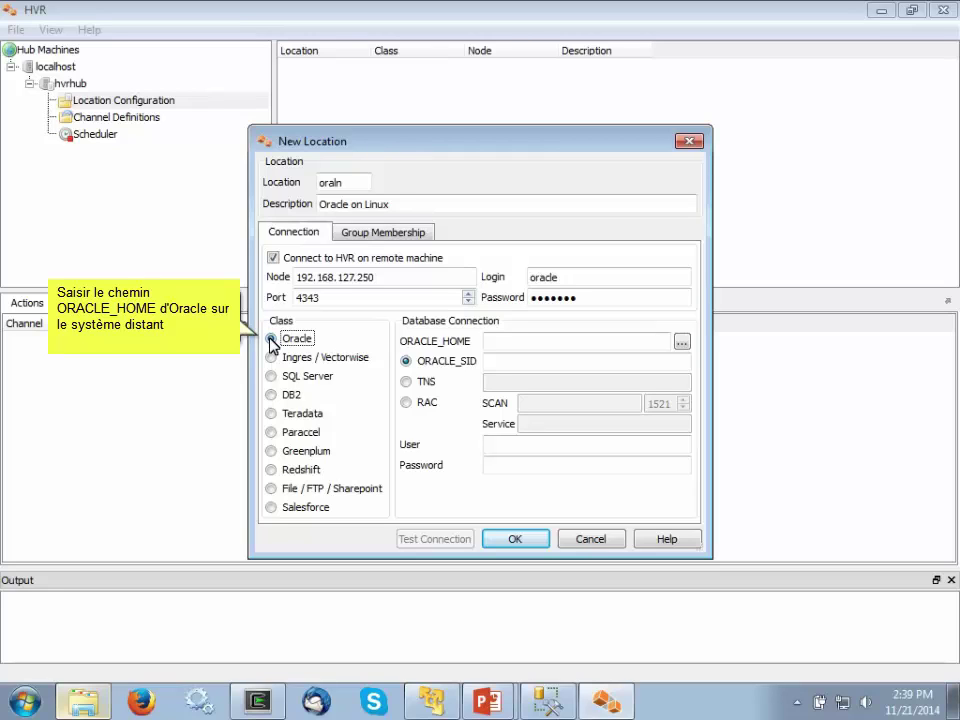
click(520, 341)
text(/u01/app/oracle/product/11.2.0/database)
click(489, 363)
text(ora112)
click(488, 448)
text(tpcc)
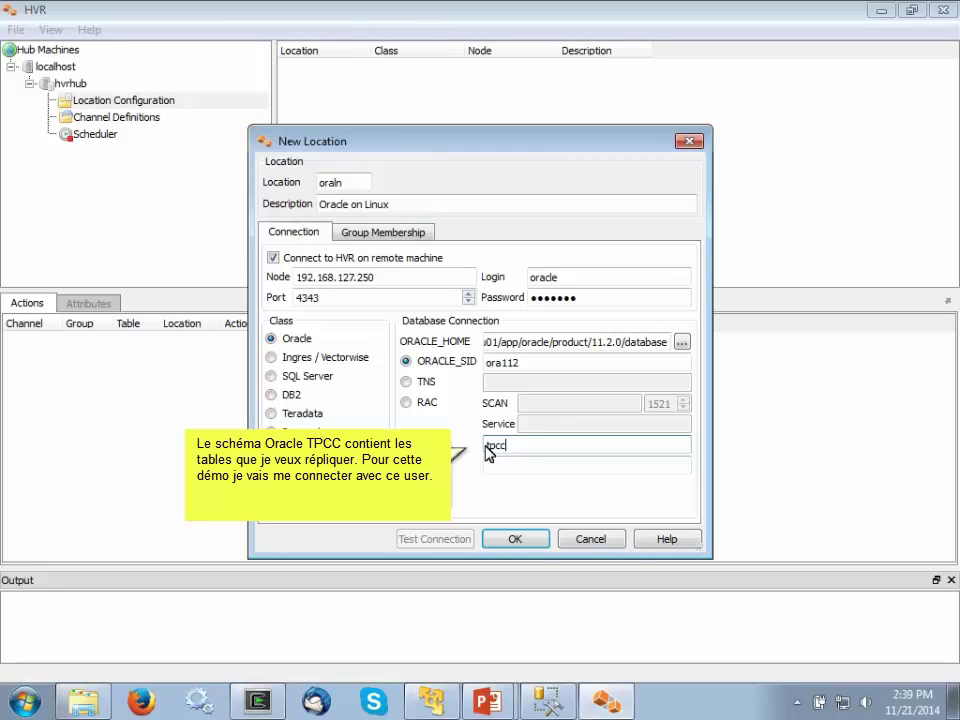
click(487, 466)
text(tpcc)
click(427, 541)
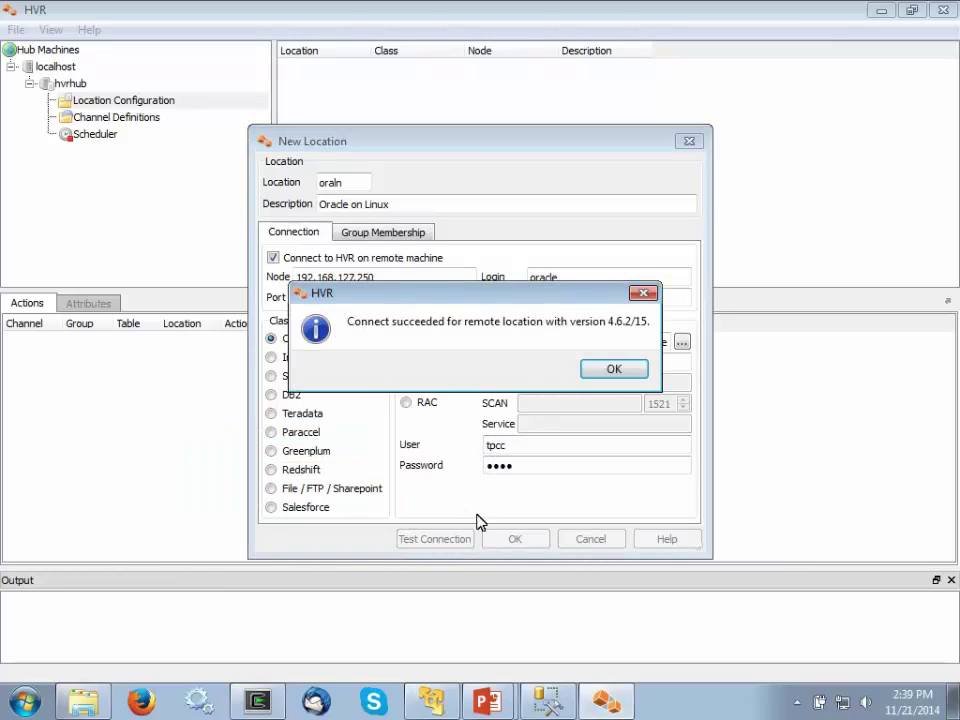
click(614, 370)
click(531, 540)
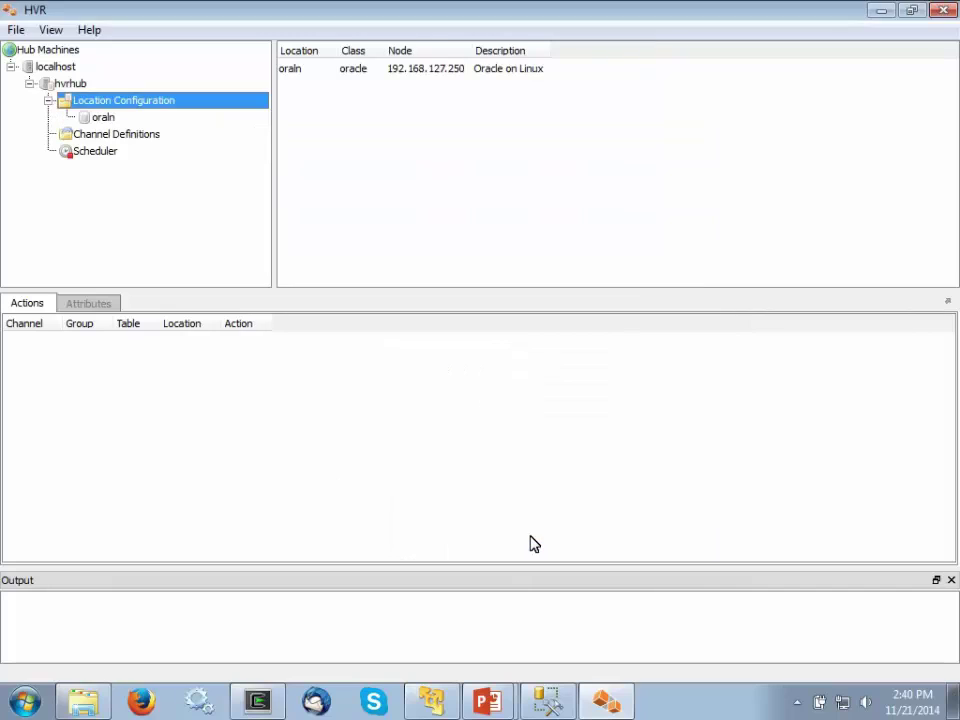
- Add location sqlwn, 'SQL Server on Windows', for database demodb, test its connection and save
right_click(141, 104)
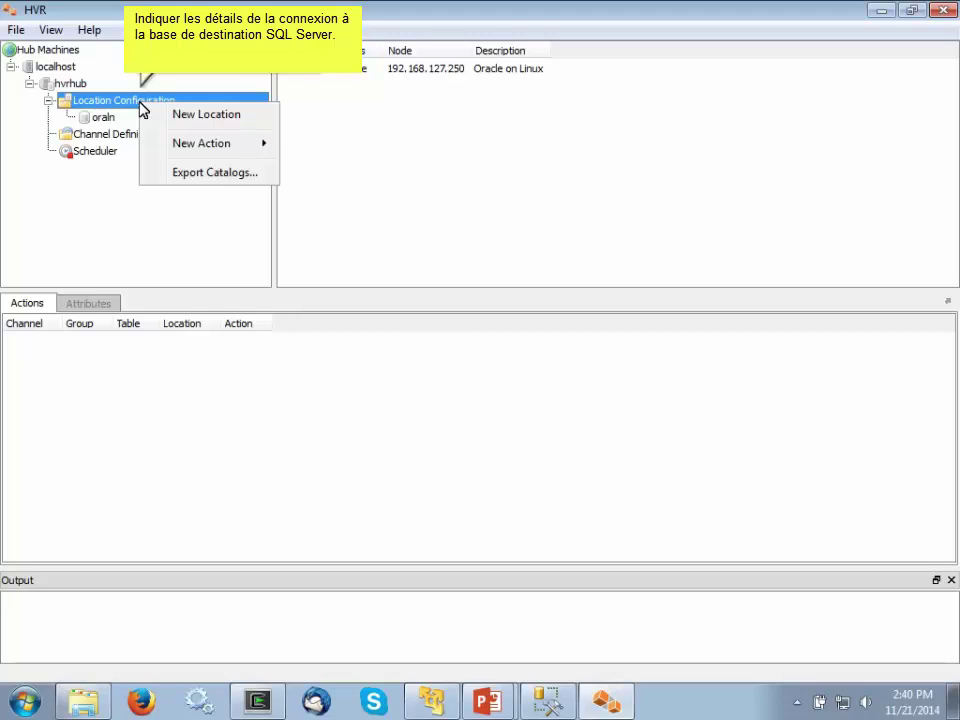
click(201, 116)
text(SQL Server on Windows)
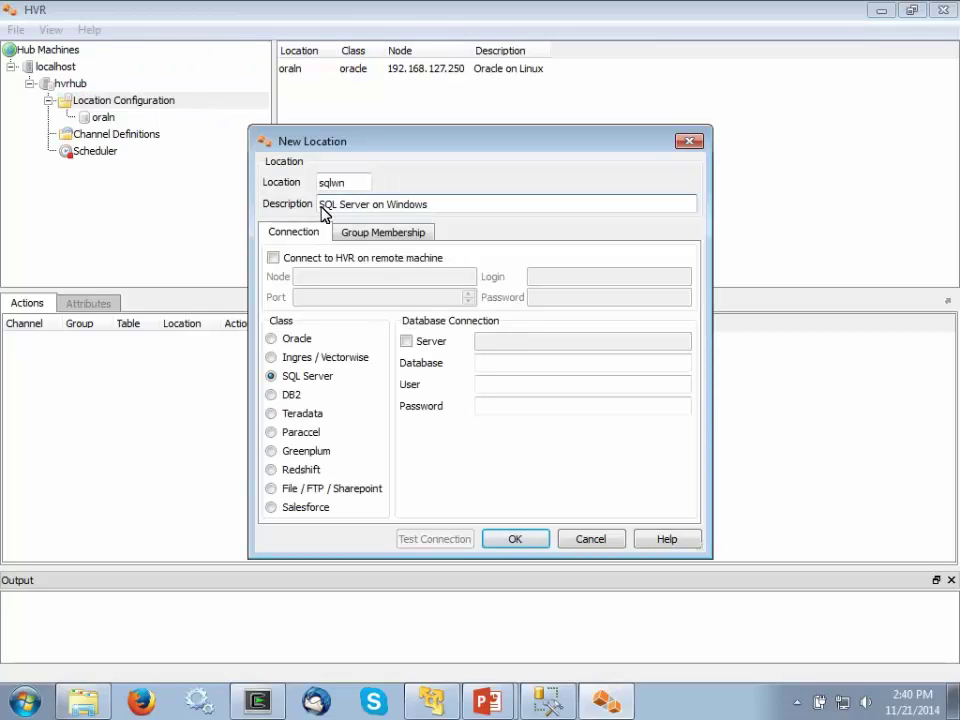
click(481, 365)
text(demodb)
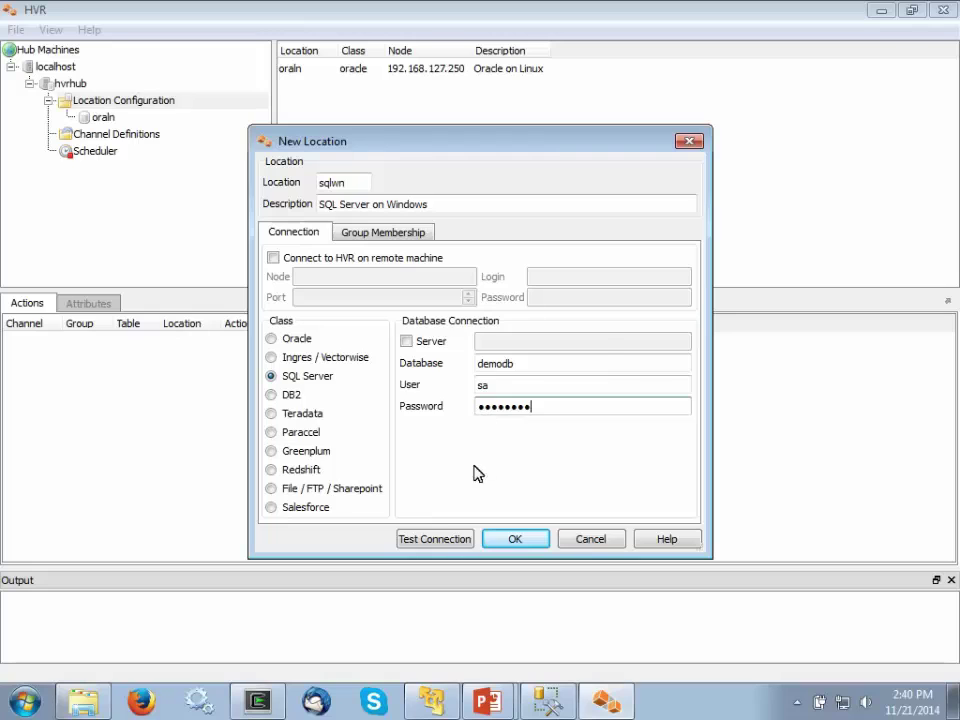
click(450, 540)
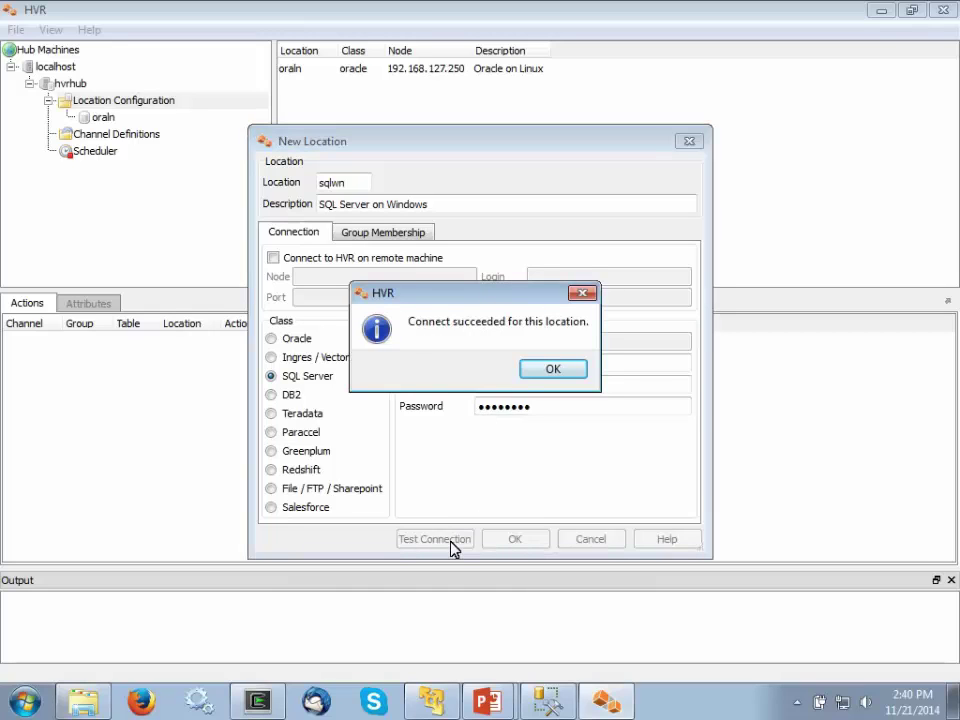
click(553, 369)
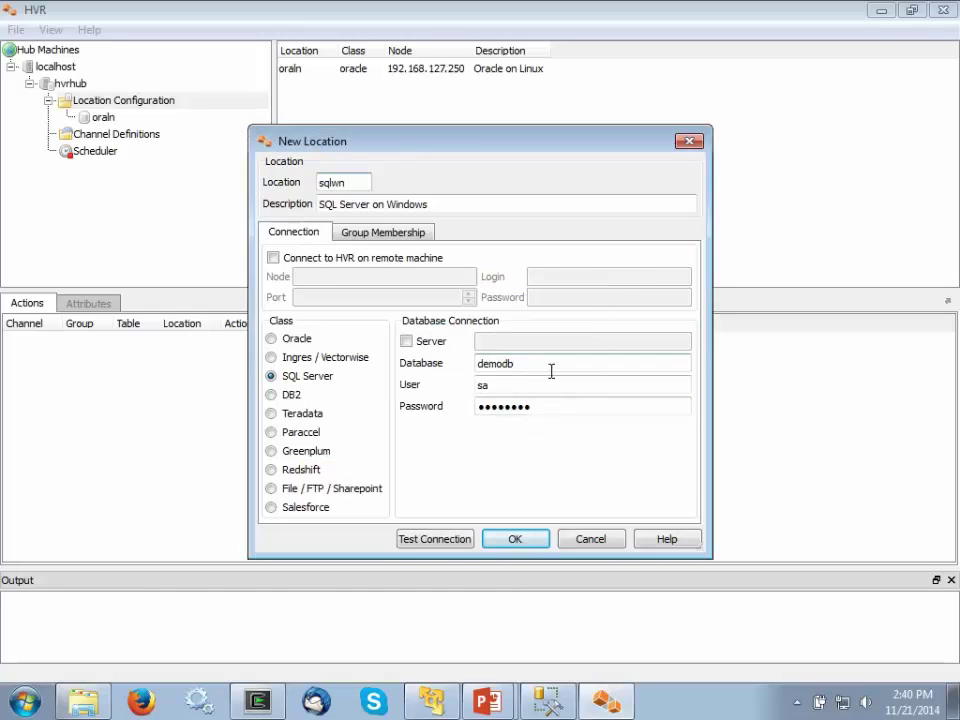
click(525, 543)
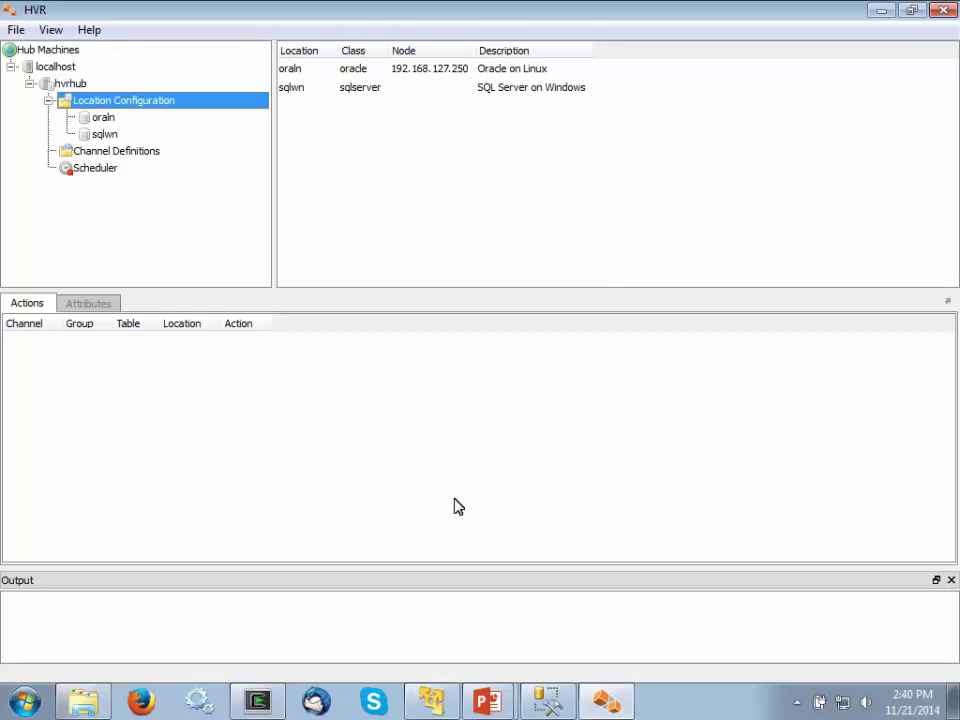
click(157, 153)
- Create a new channel named tpcc
right_click(162, 159)
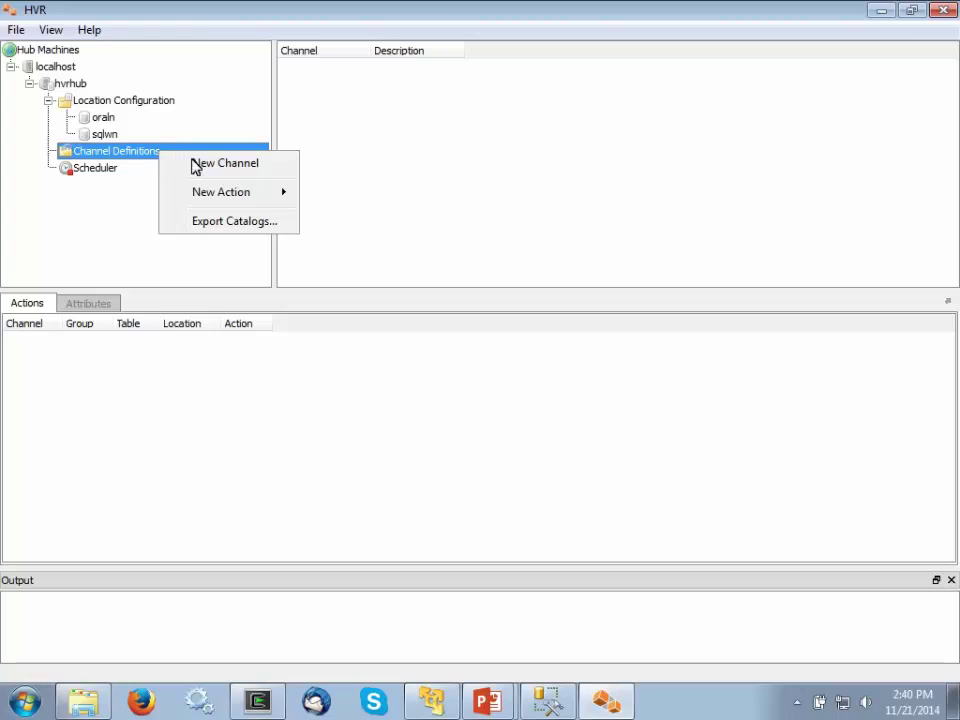
click(231, 167)
text(tpcc)
click(452, 379)
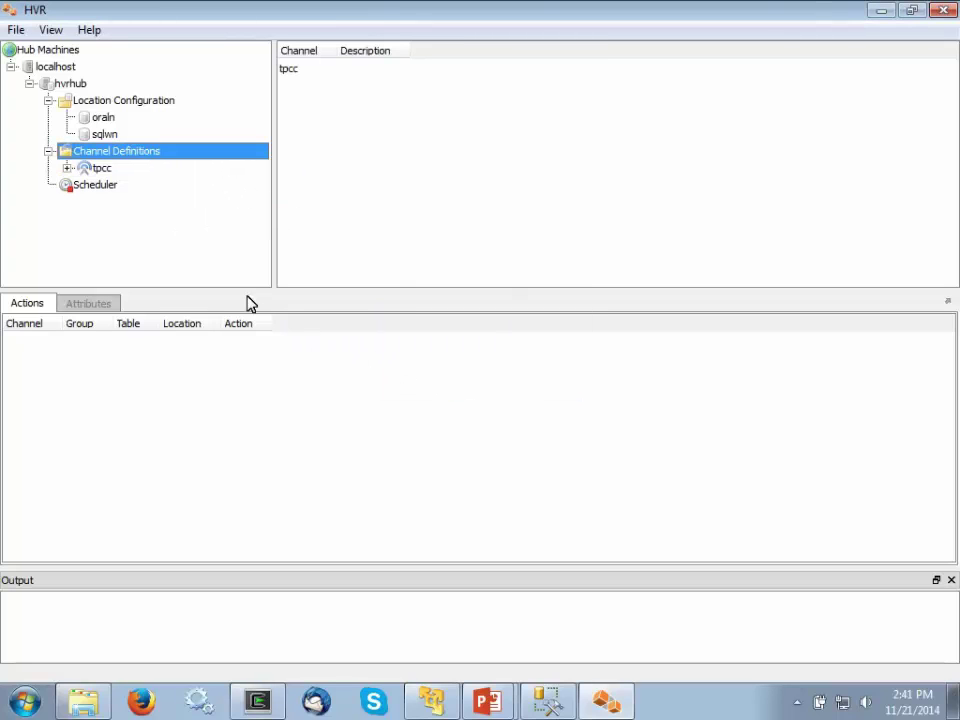
click(67, 169)
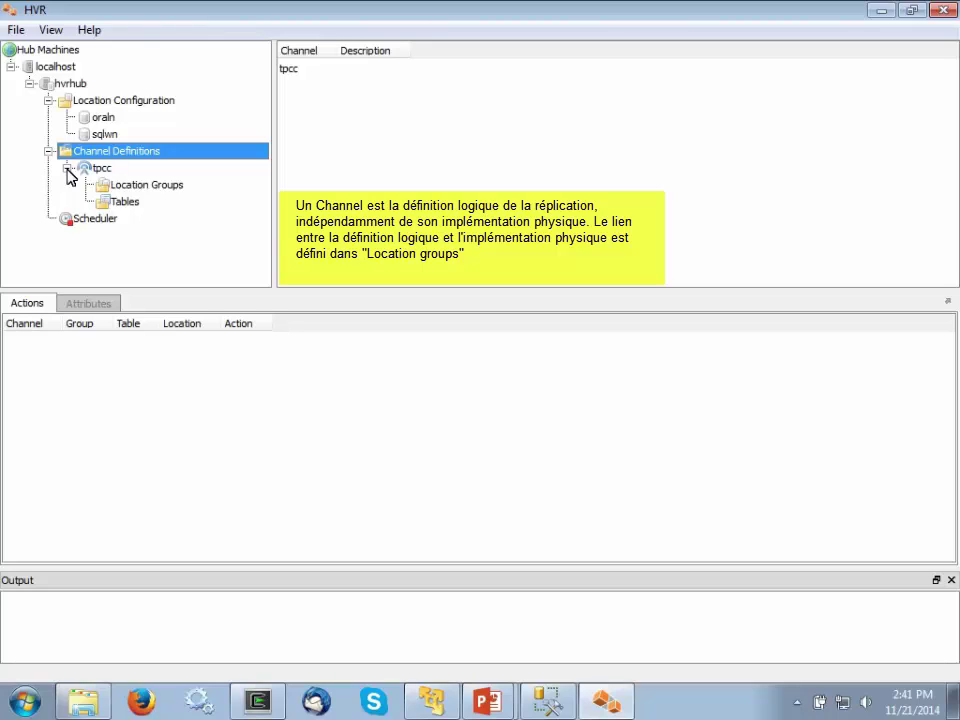
- Create location group SRC containing the oraln location
click(117, 193)
right_click(117, 193)
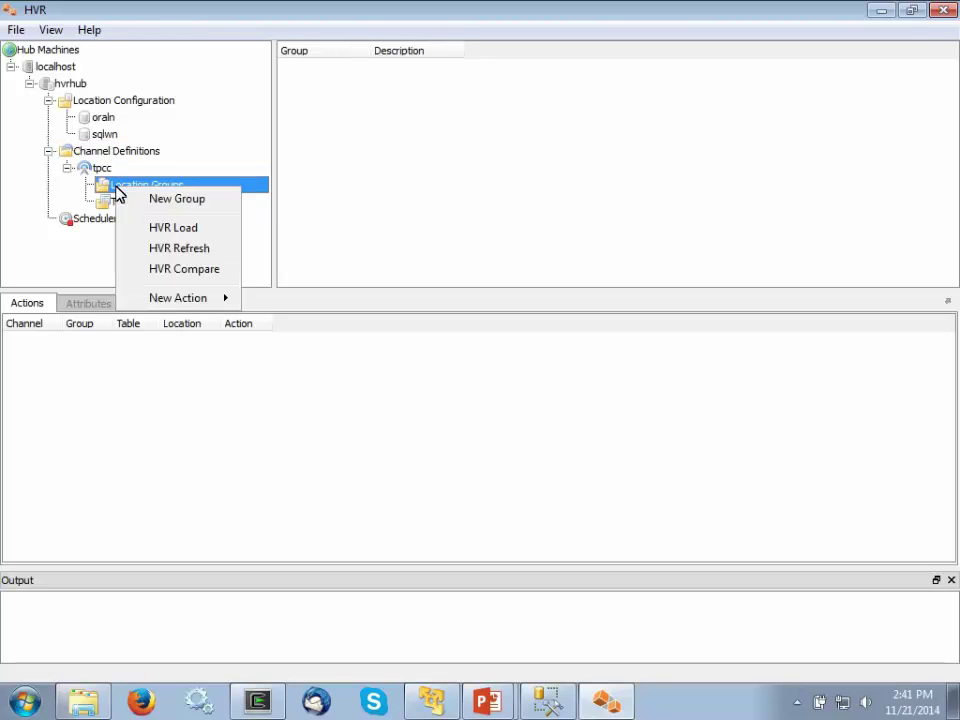
click(183, 206)
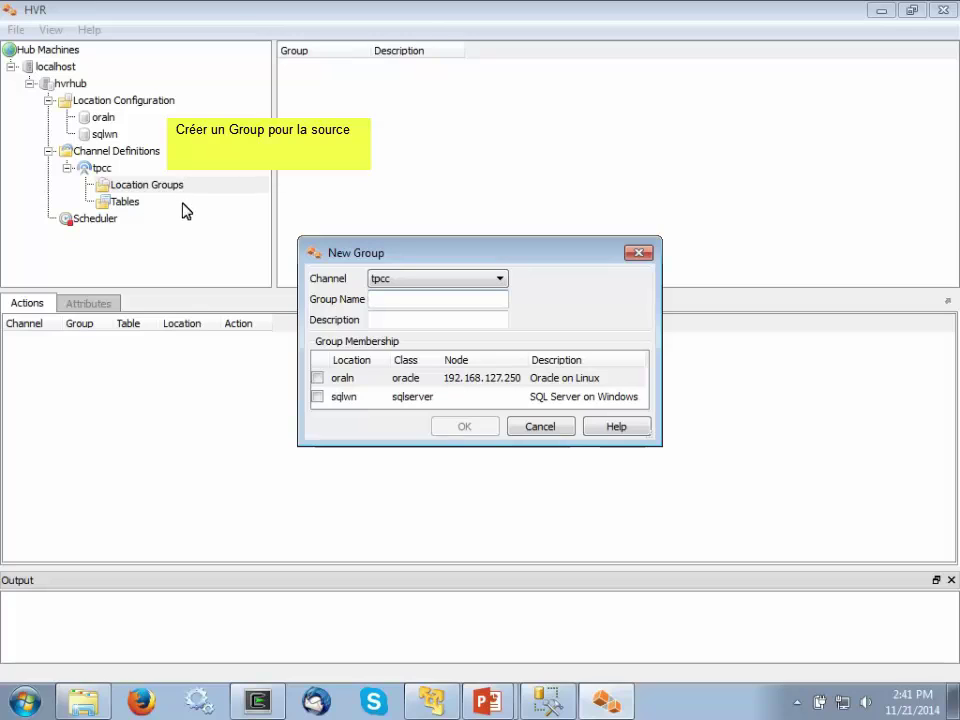
click(371, 301)
text(SRC)
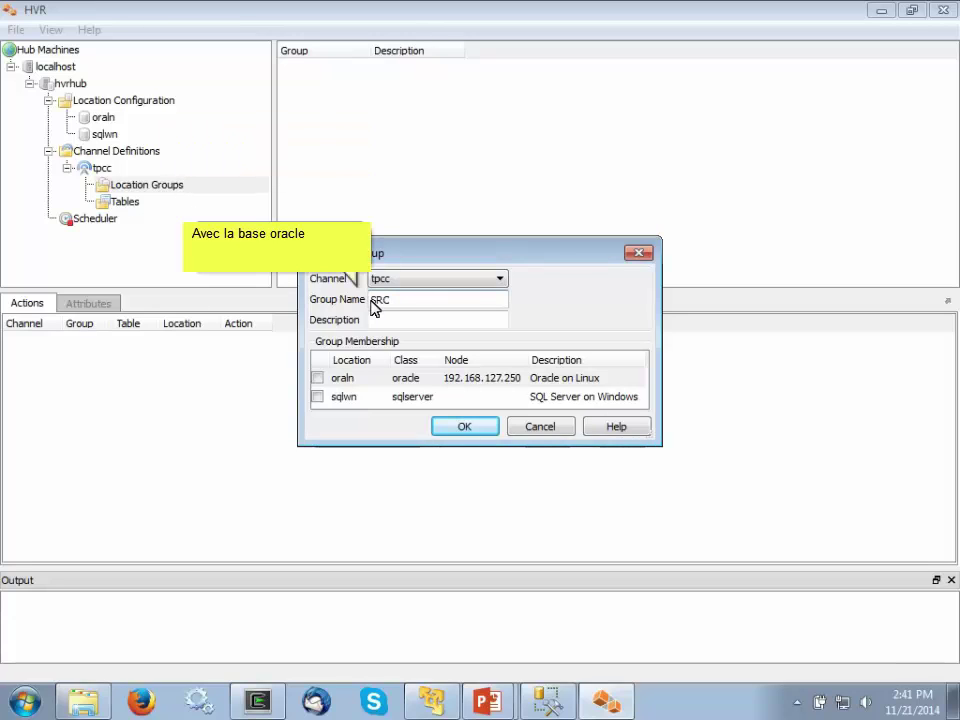
click(318, 379)
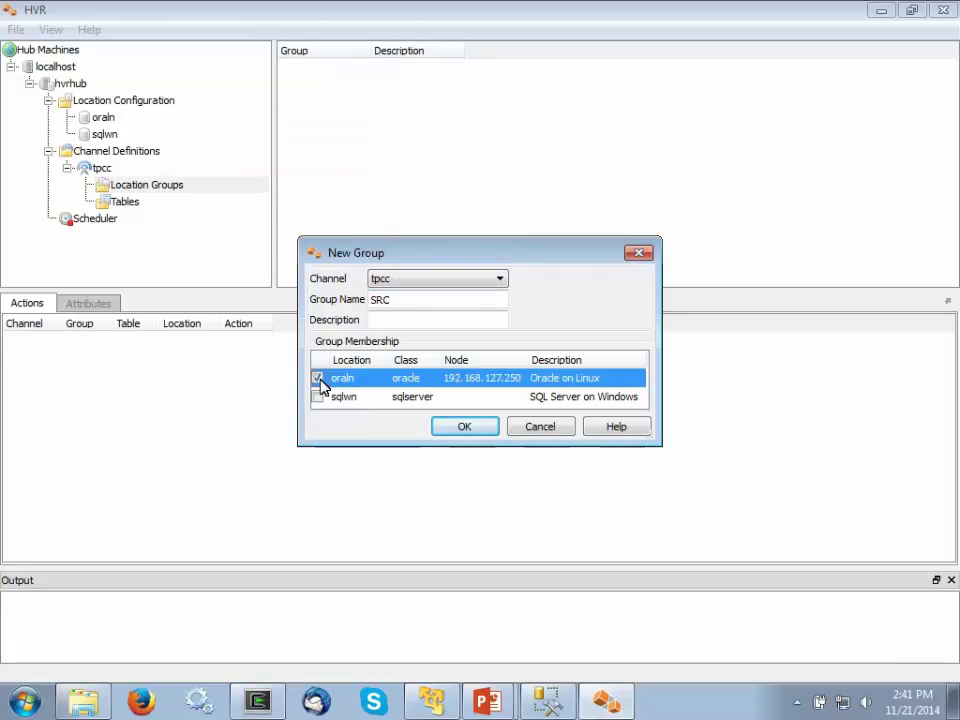
click(460, 427)
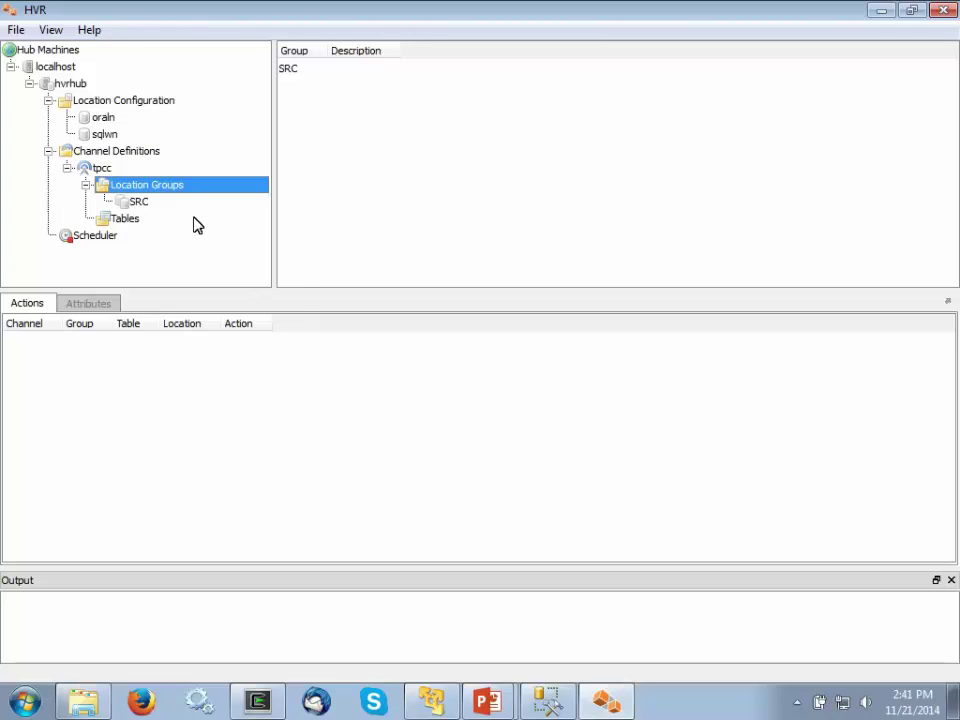
- Create location group TGT containing the sqlwn location
right_click(181, 187)
click(240, 203)
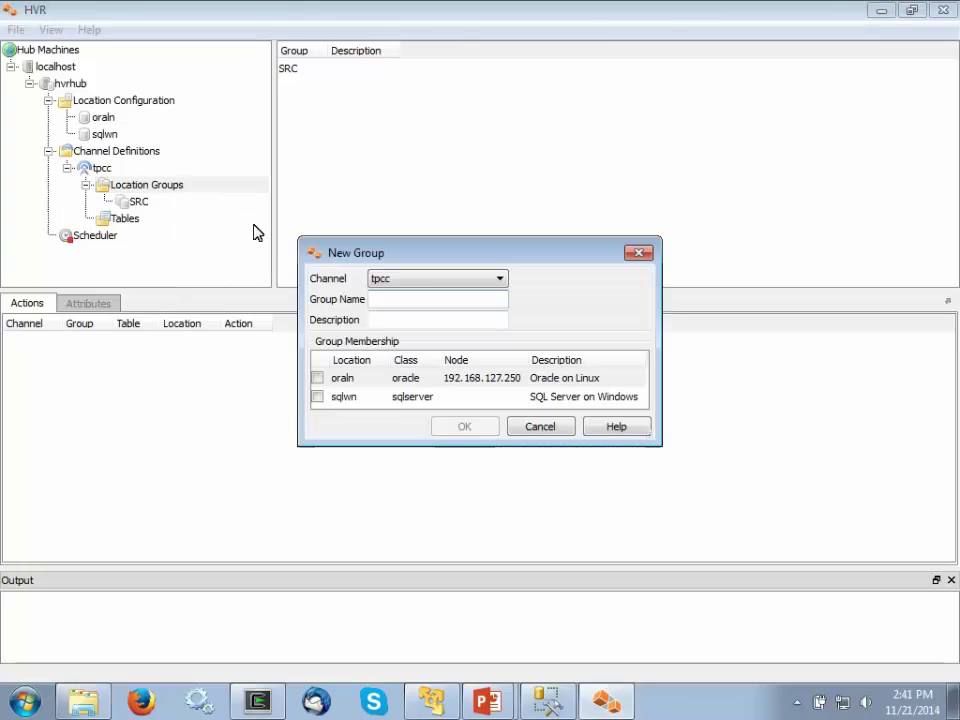
click(374, 302)
text(TGT)
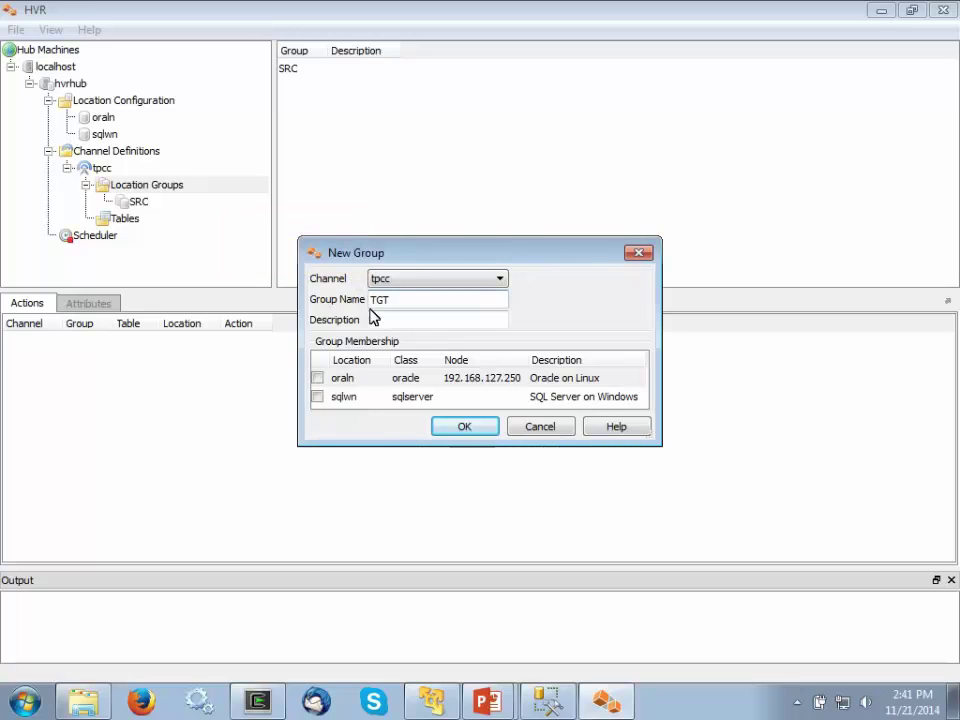
click(317, 396)
click(464, 426)
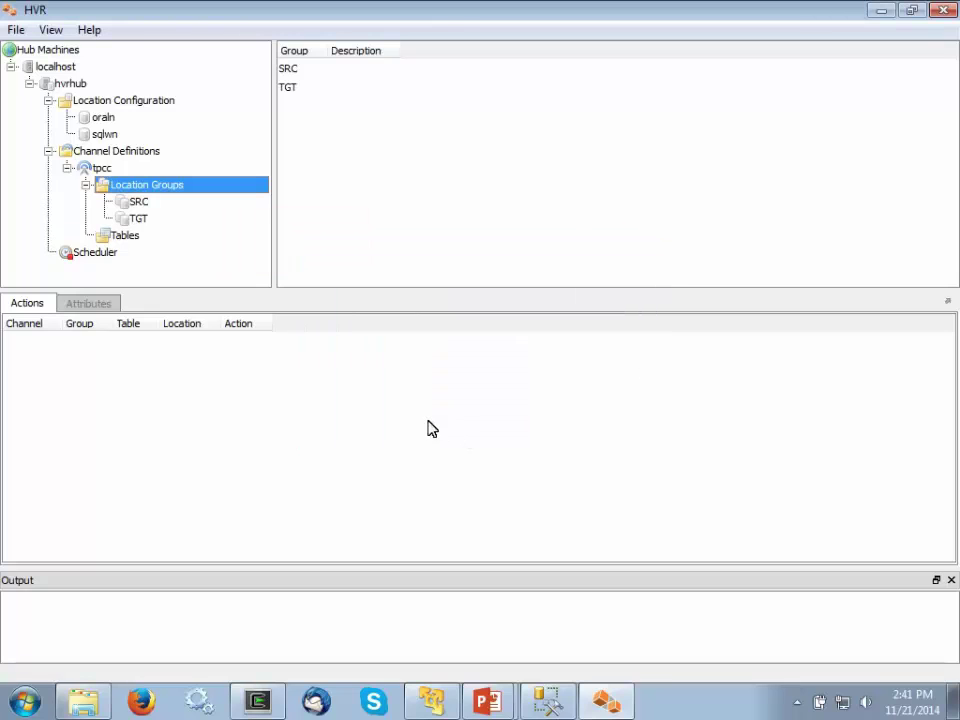
click(139, 240)
- Connect to oraln and add all nine tables, customer through warehouse, to the tpcc channel
right_click(140, 239)
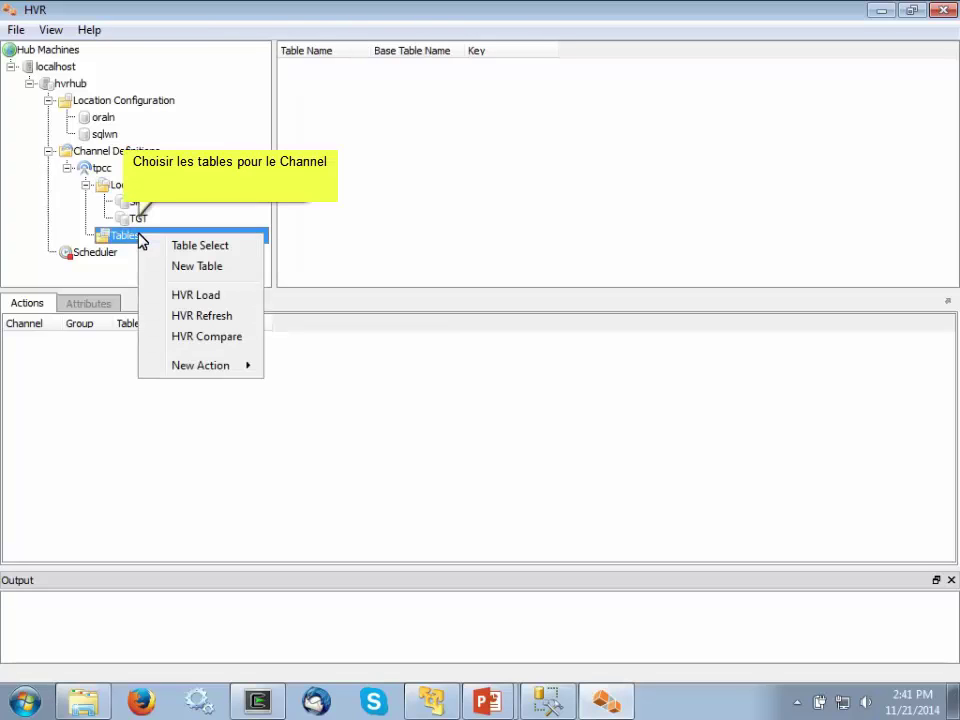
click(201, 246)
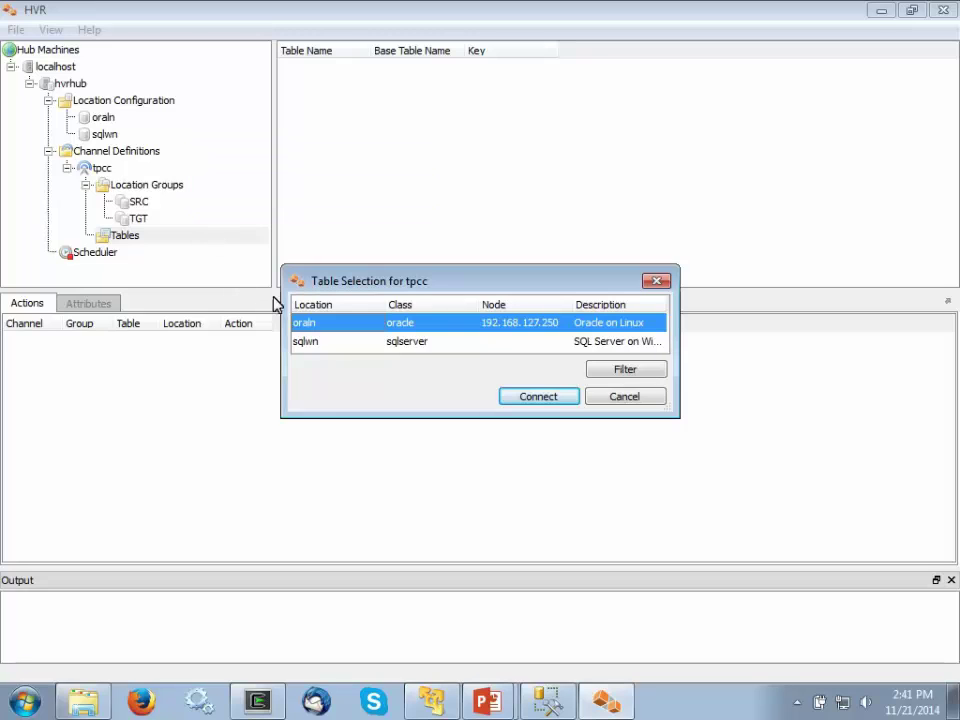
click(545, 397)
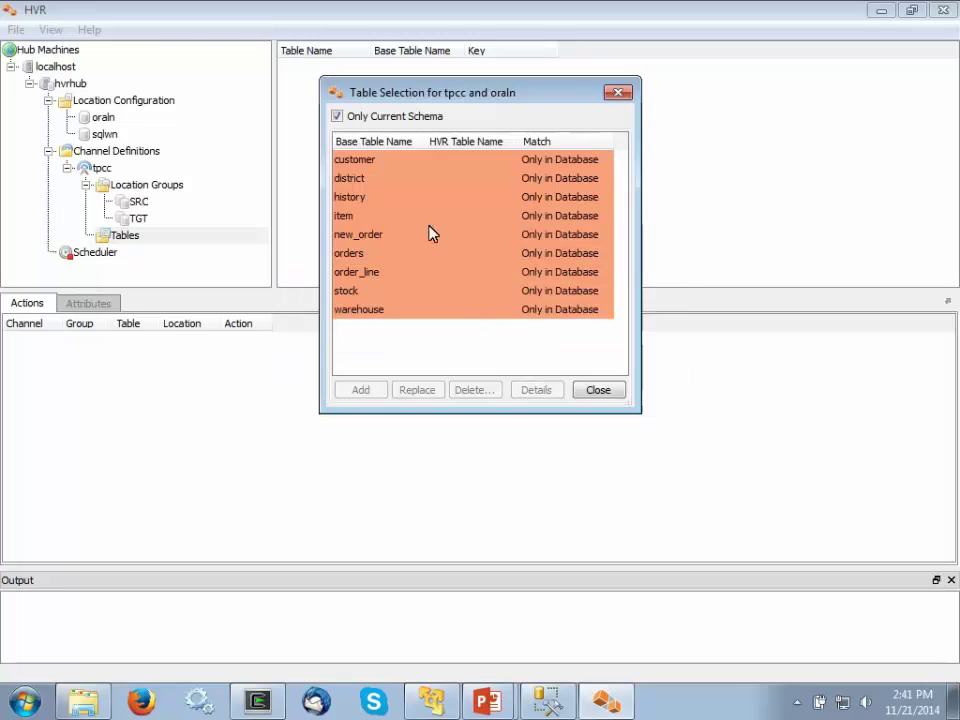
click(403, 163)
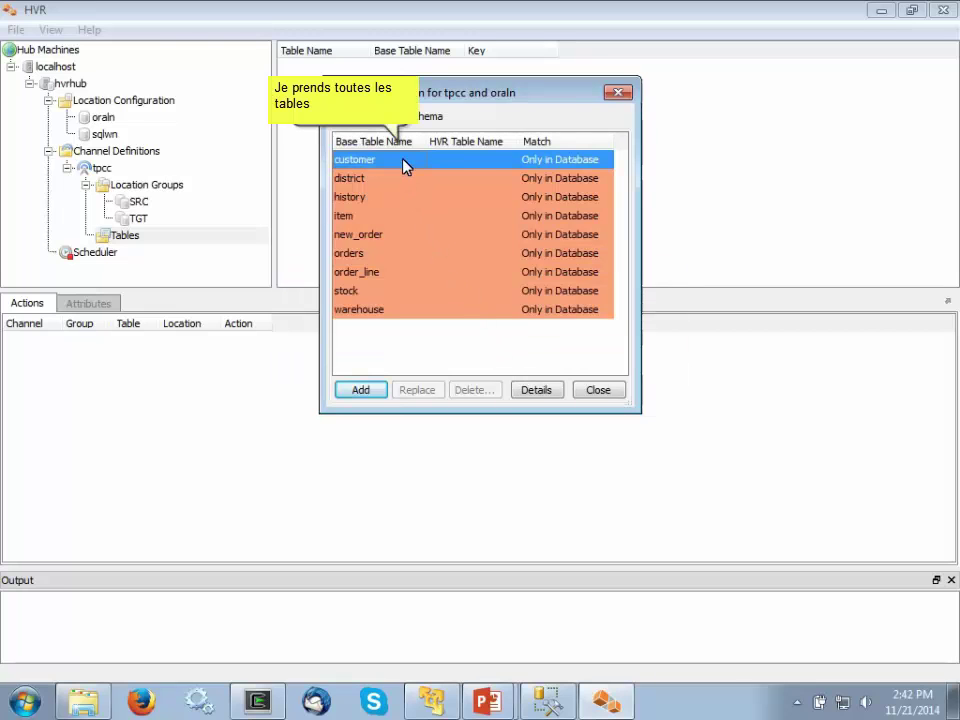
shift+click(421, 316)
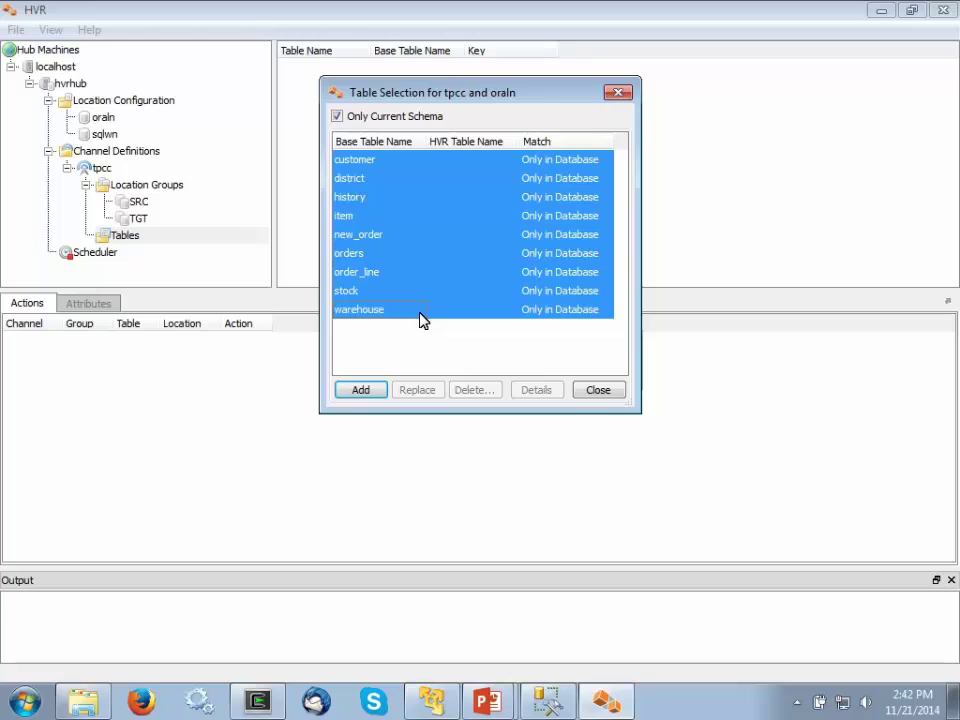
click(378, 395)
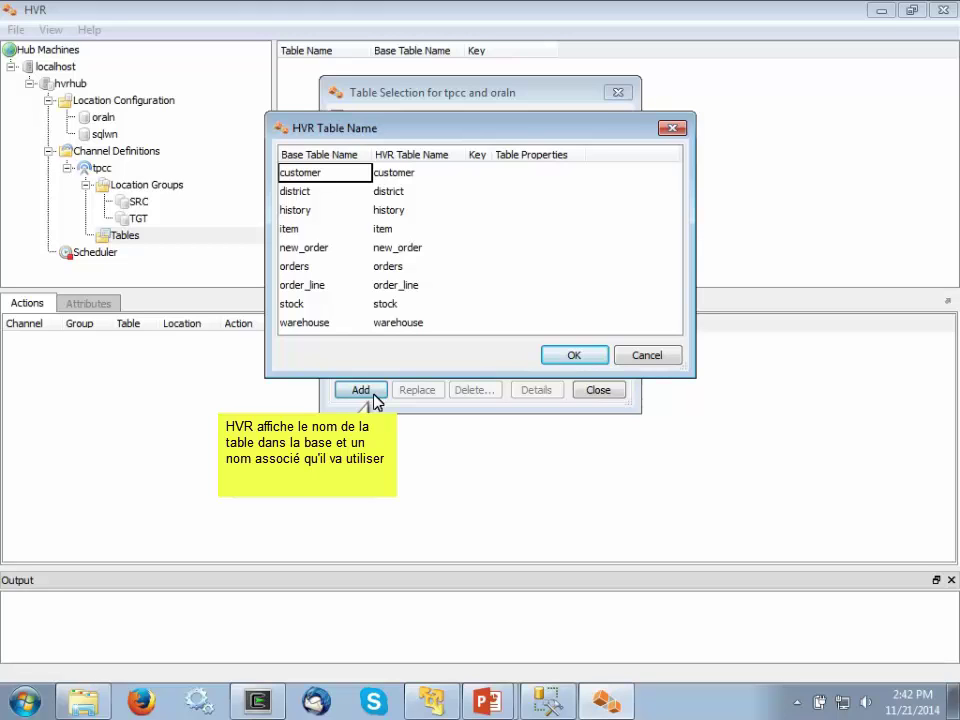
click(568, 356)
click(598, 390)
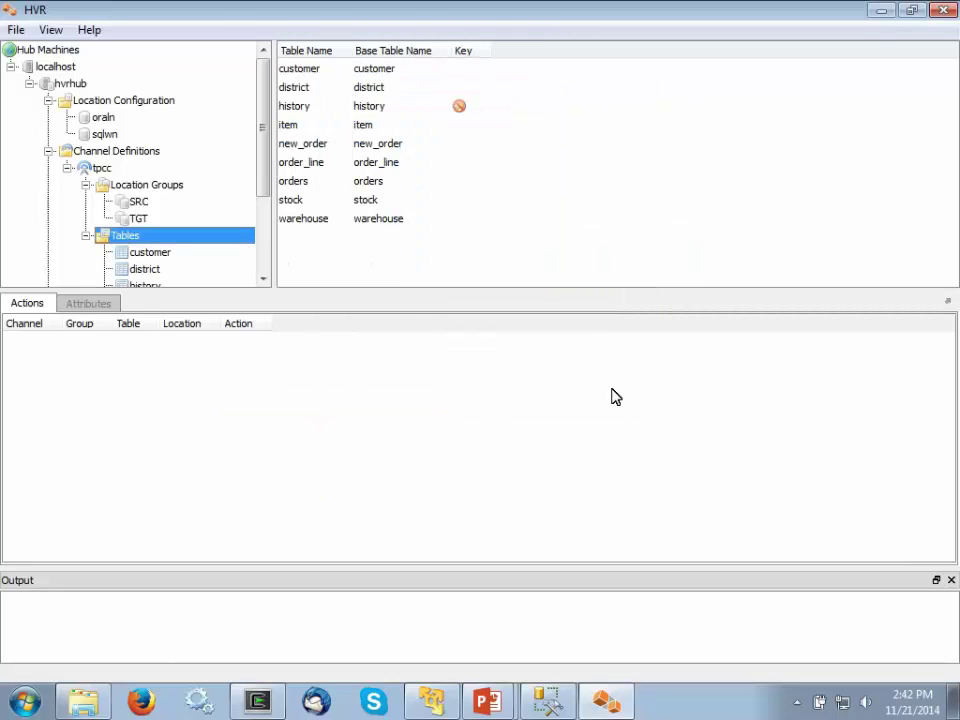
click(155, 203)
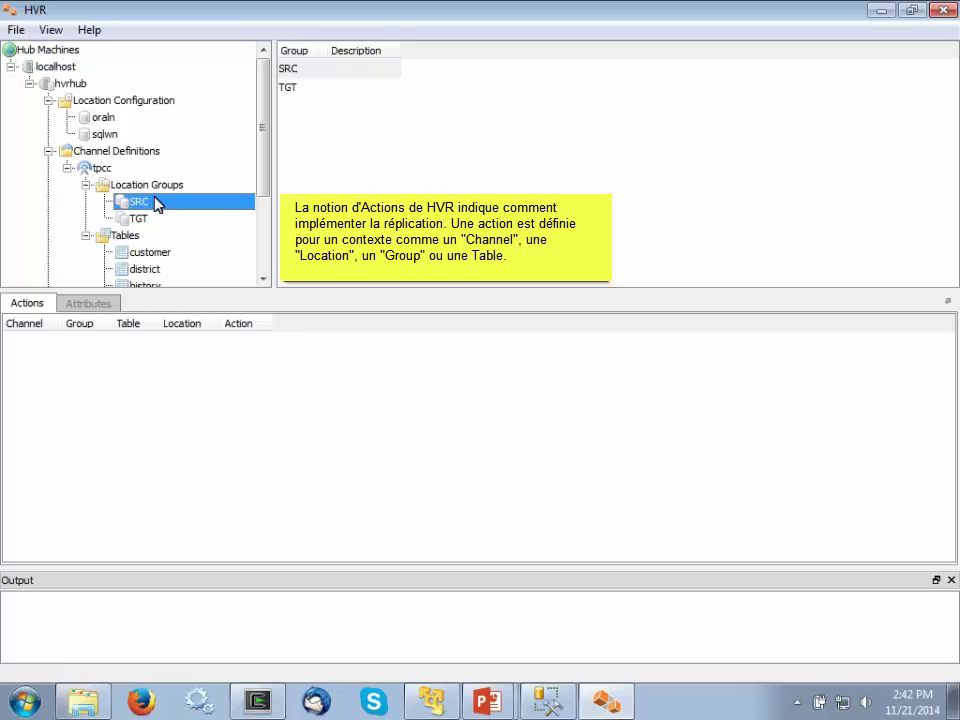
- Add a DbCapture action with the /LogBased option to the SRC group
right_click(157, 203)
mouse_move(204, 281)
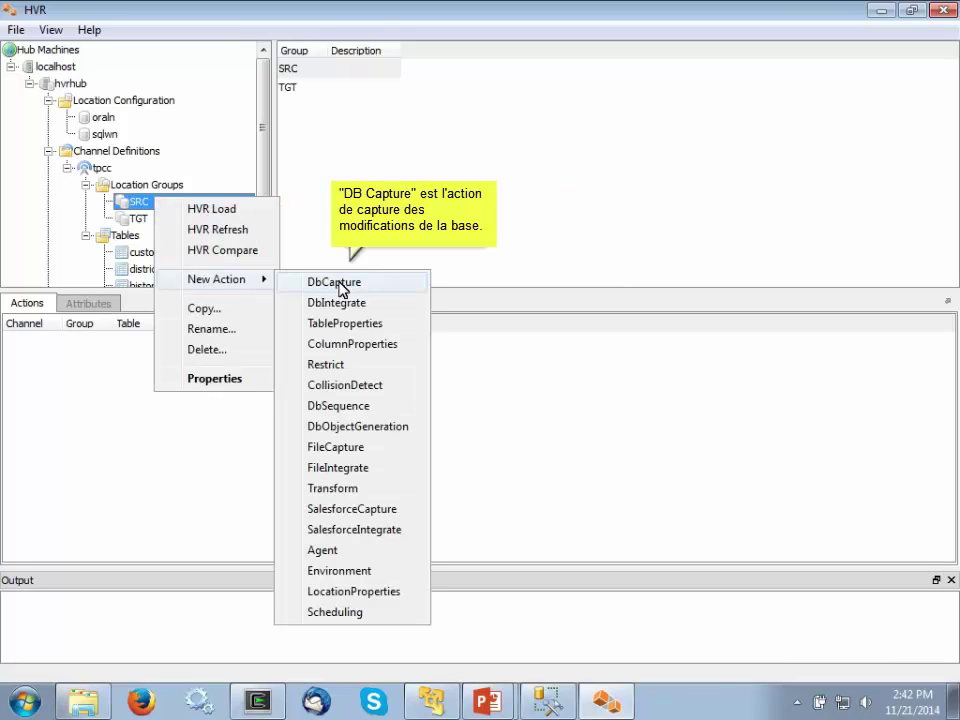
click(342, 285)
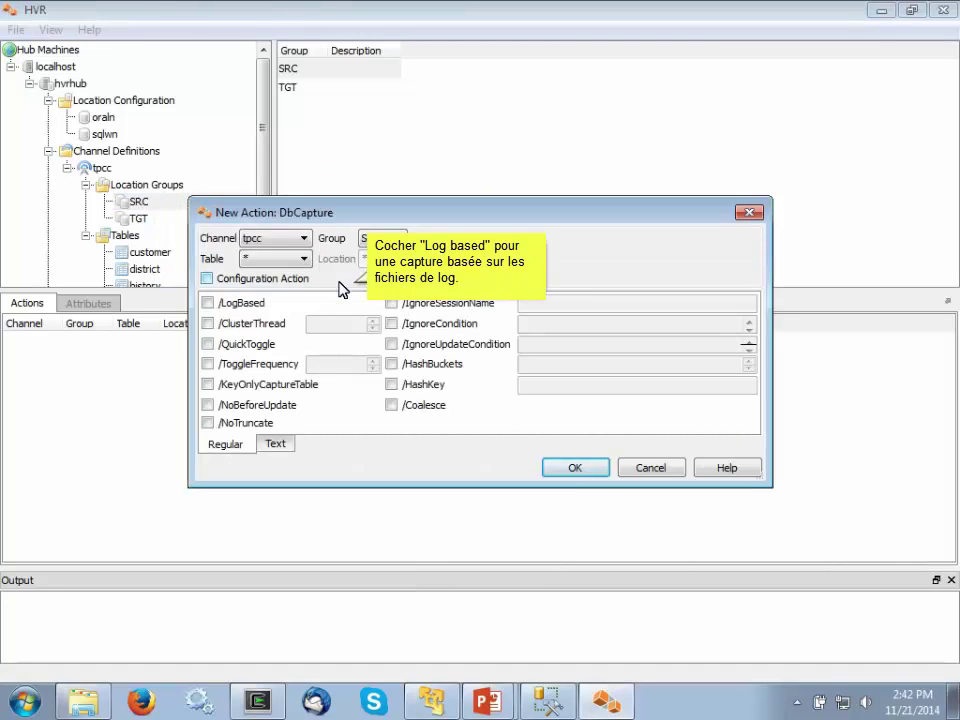
click(209, 303)
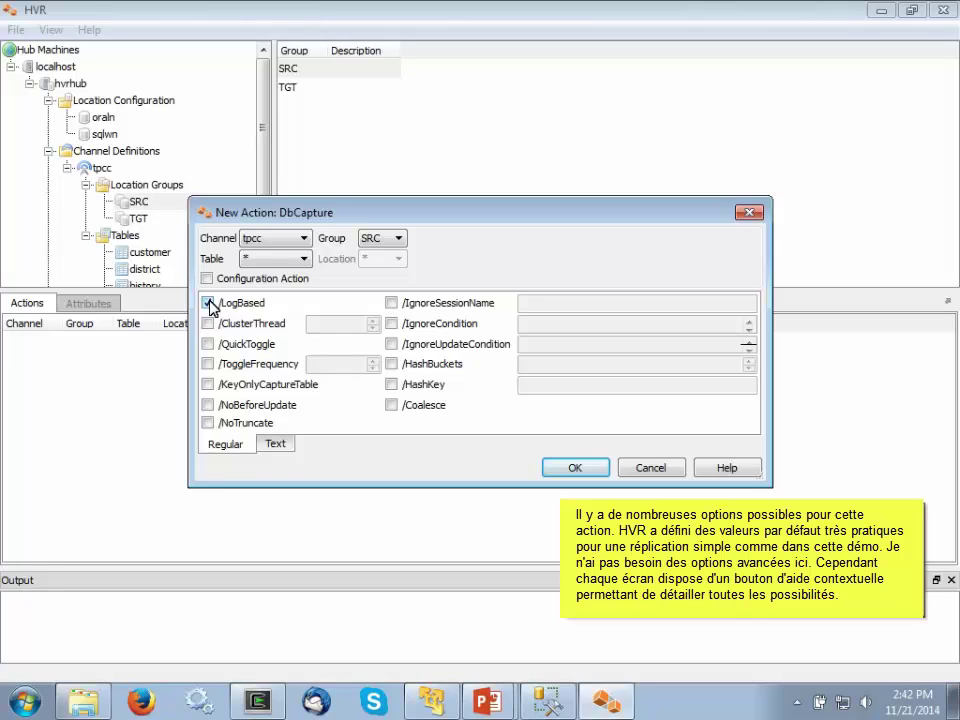
click(572, 468)
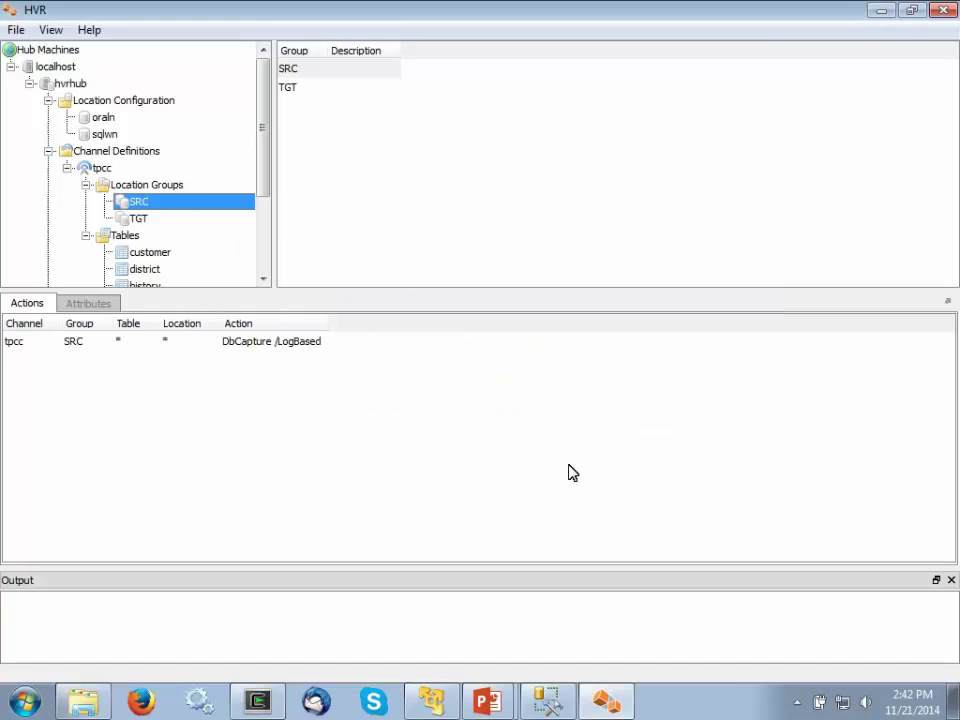
- Add a DbIntegrate action with default options to the TGT group for all tpcc tables
click(140, 219)
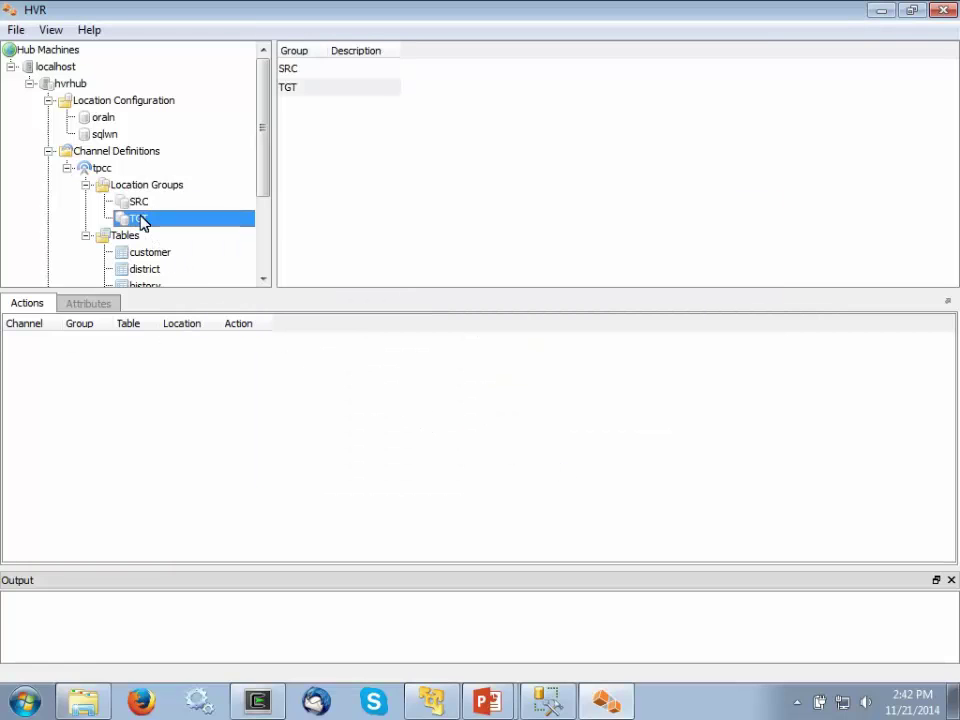
right_click(140, 219)
mouse_move(196, 303)
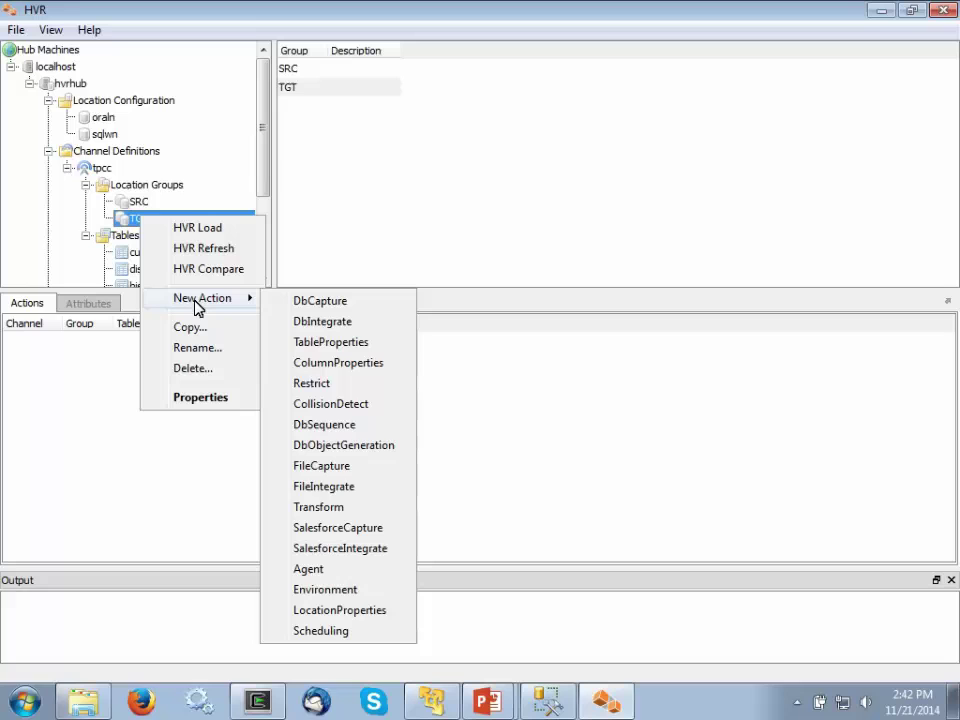
click(317, 322)
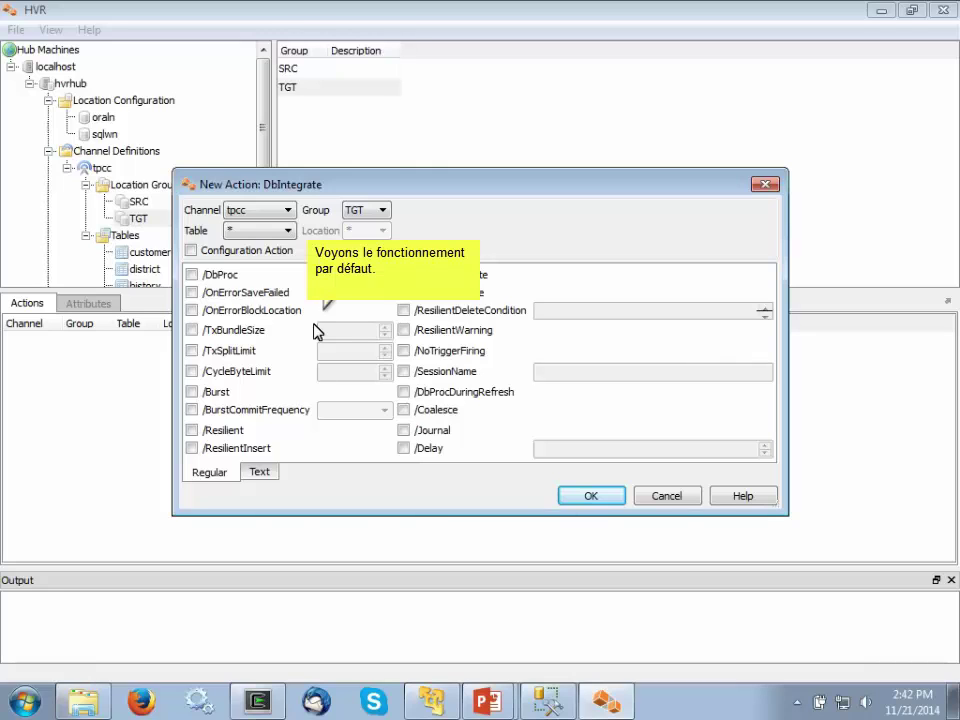
click(590, 497)
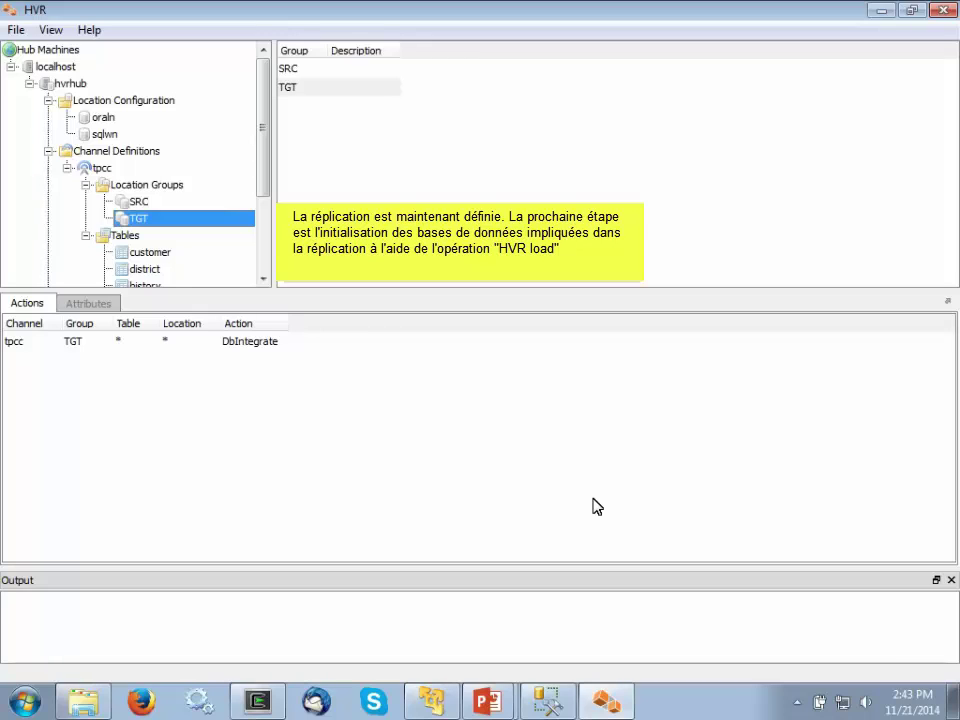
- Run HVR Load on channel tpcc for All Locations, creating its two replication jobs
right_click(107, 175)
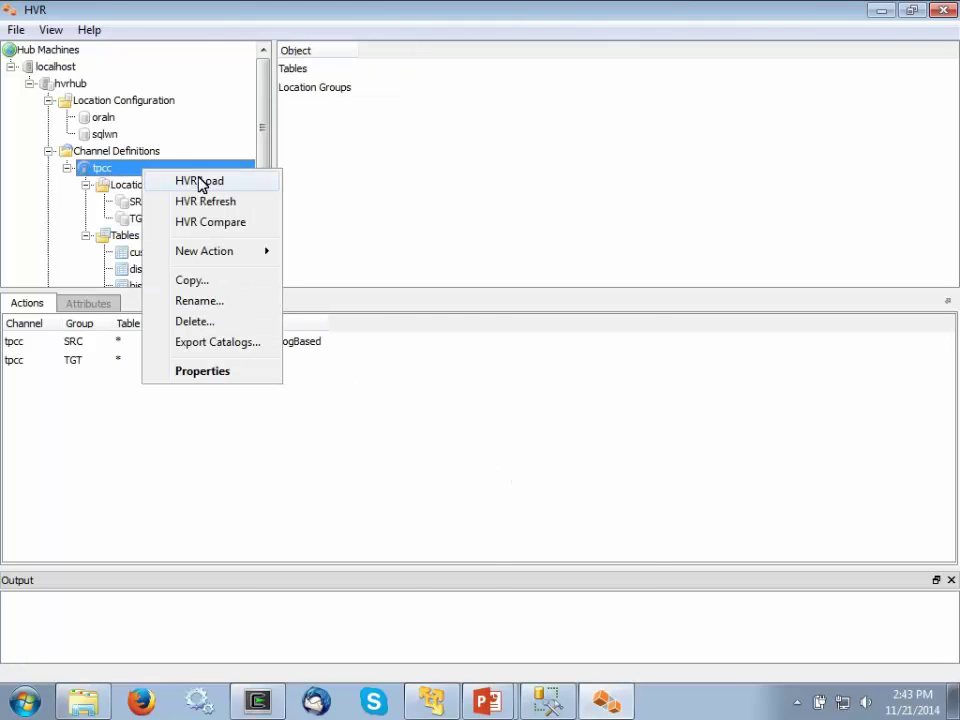
click(202, 183)
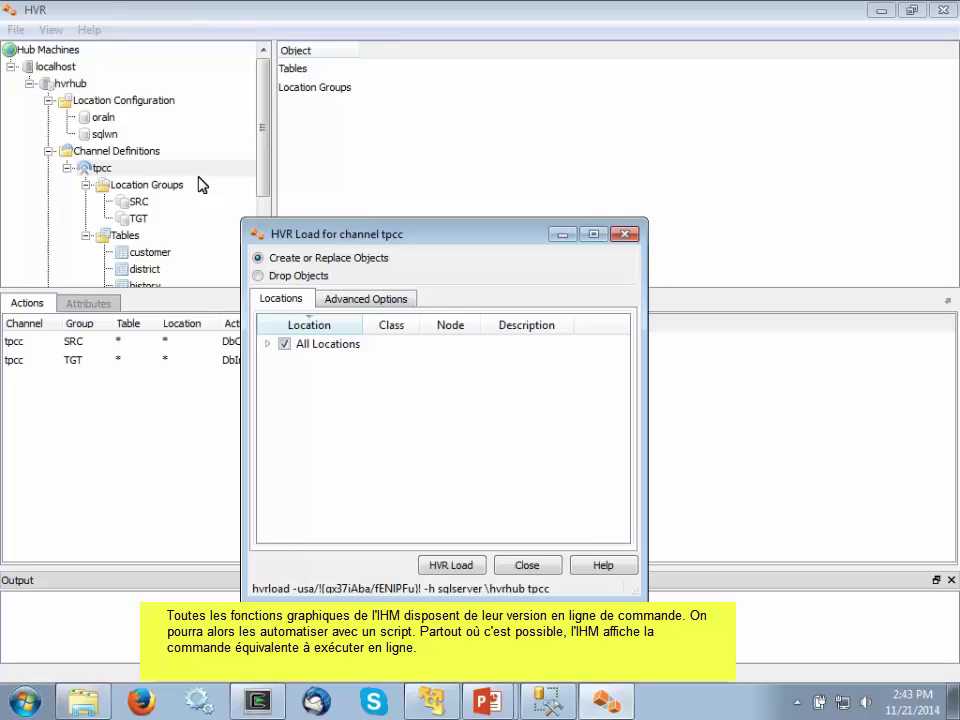
click(445, 566)
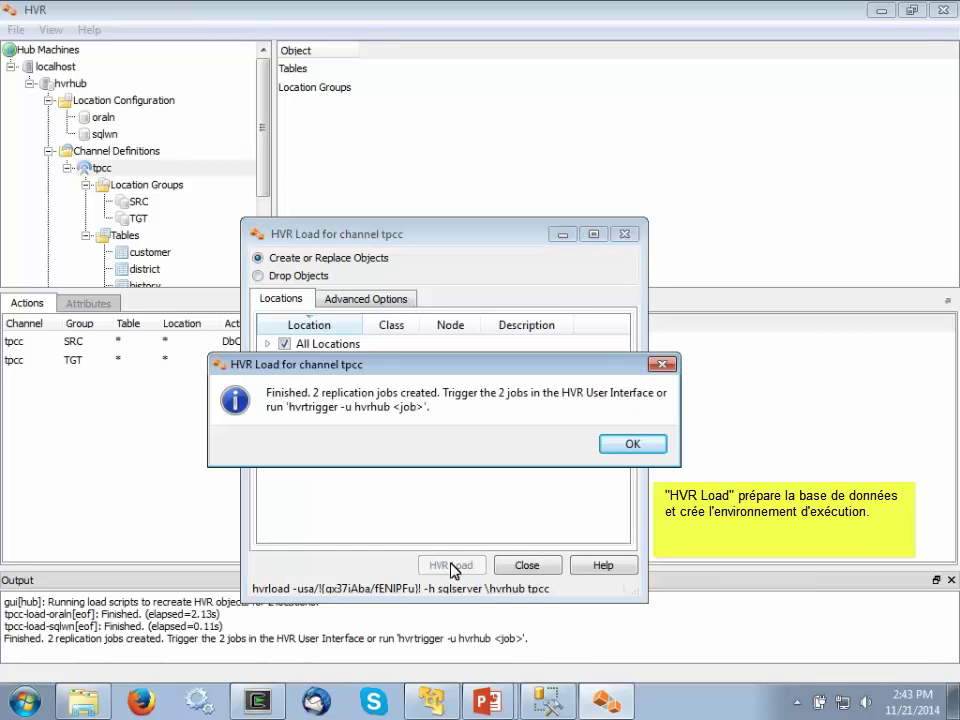
click(632, 448)
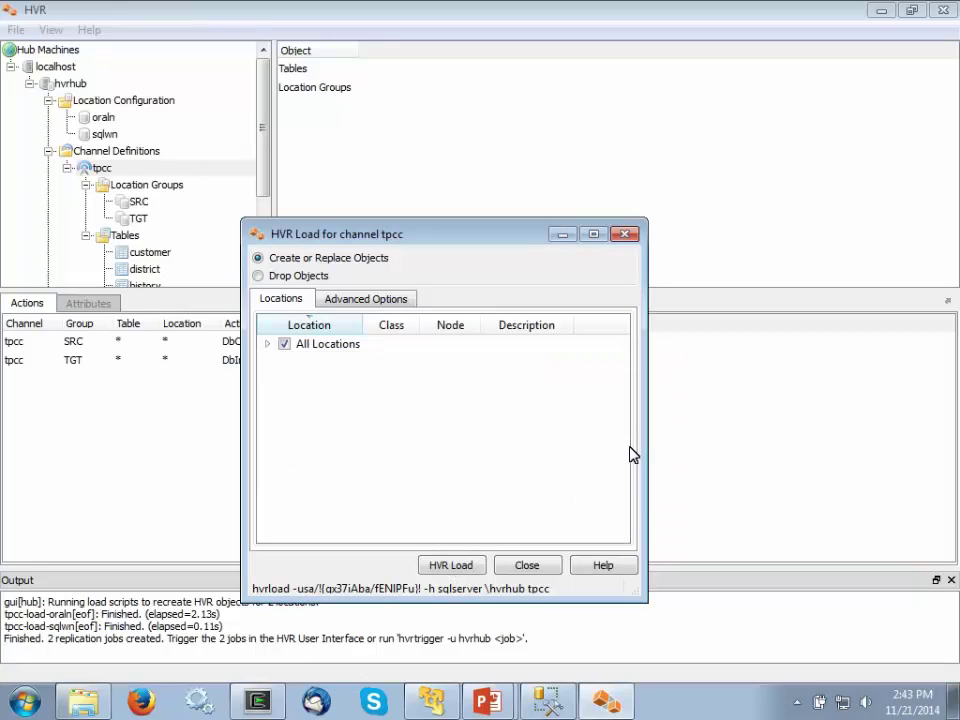
click(528, 566)
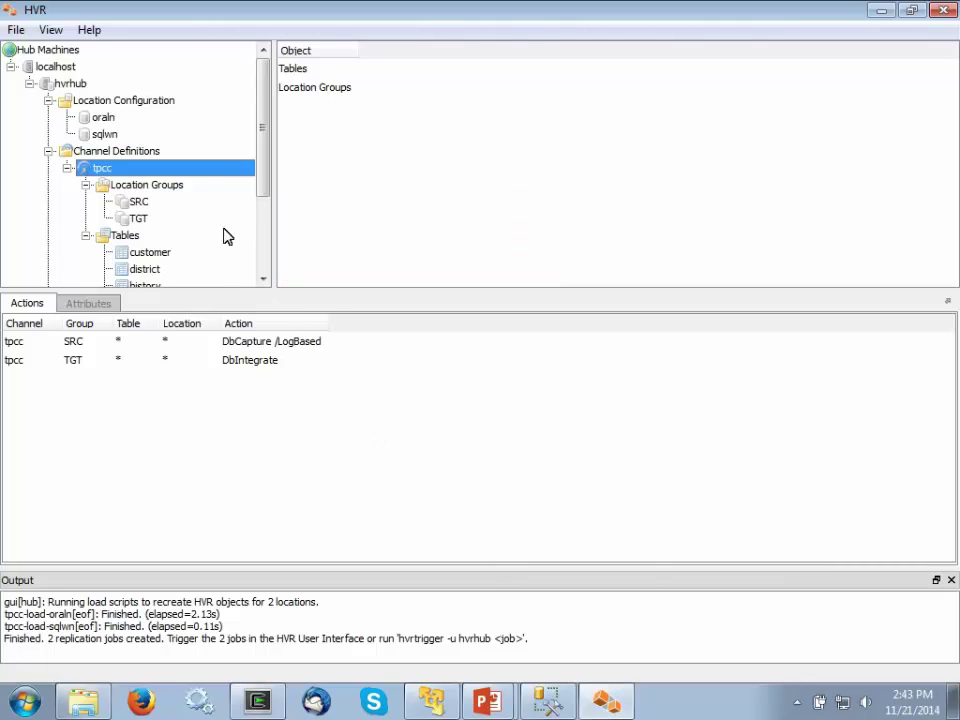
- Set up a tpcc refresh that creates missing tables with keys, four tables in parallel
right_click(198, 172)
click(250, 203)
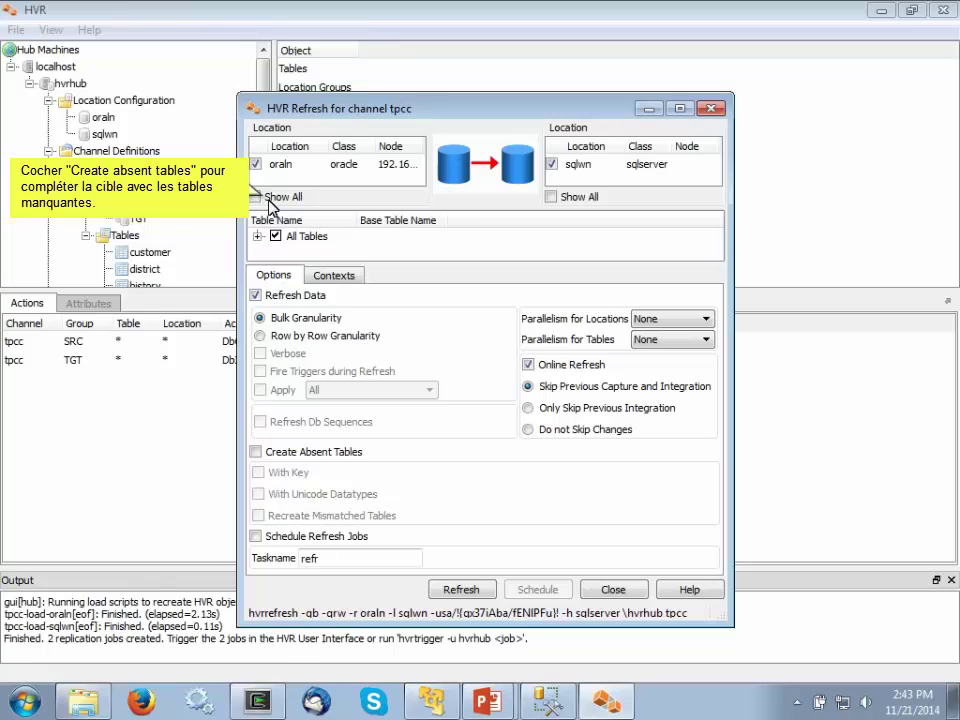
click(256, 452)
click(258, 472)
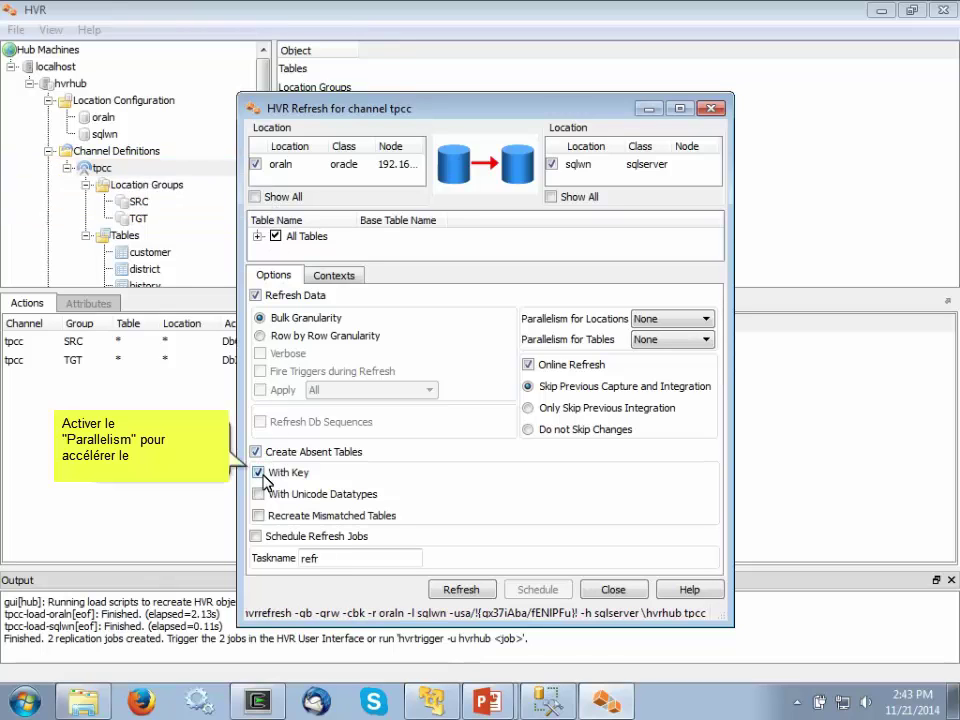
click(706, 340)
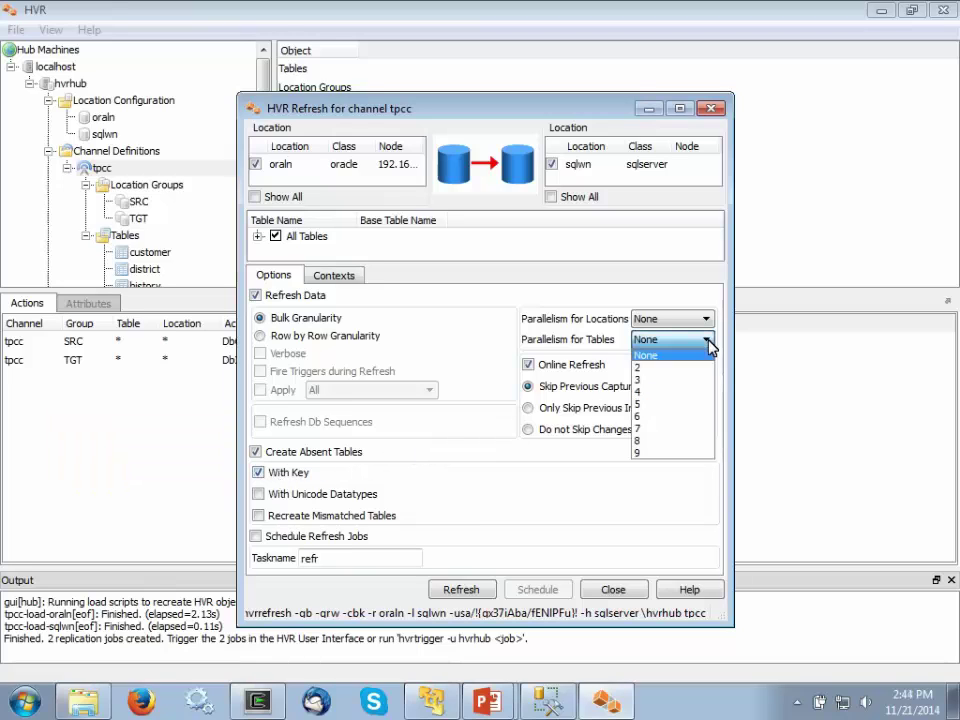
click(652, 391)
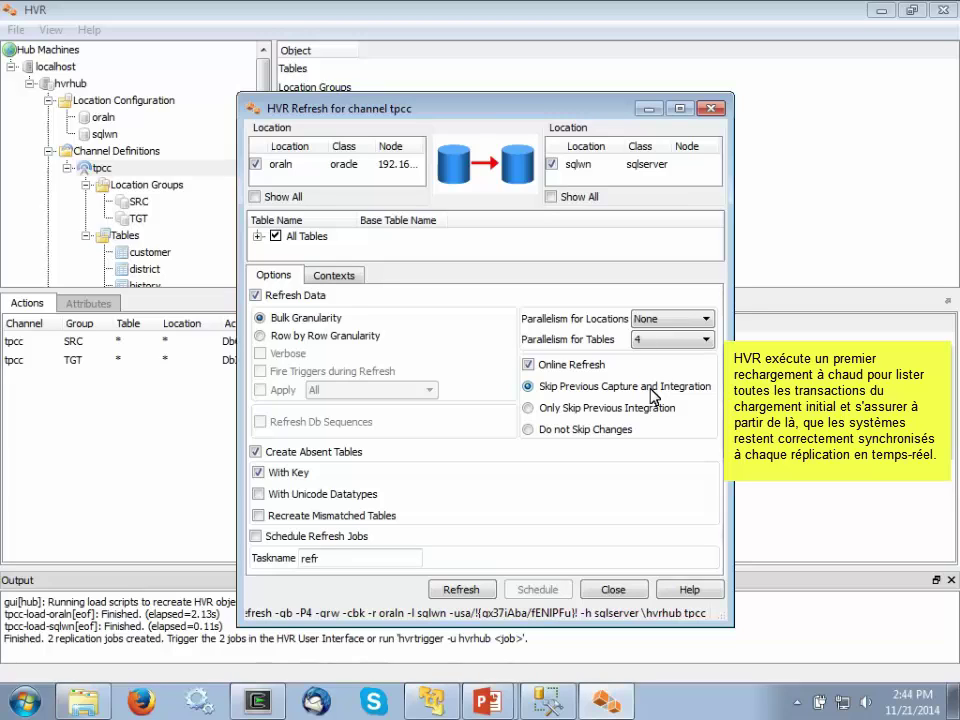
- Refresh all nine tpcc tables from oraln into sqlwn, then close the result and refresh windows
click(463, 590)
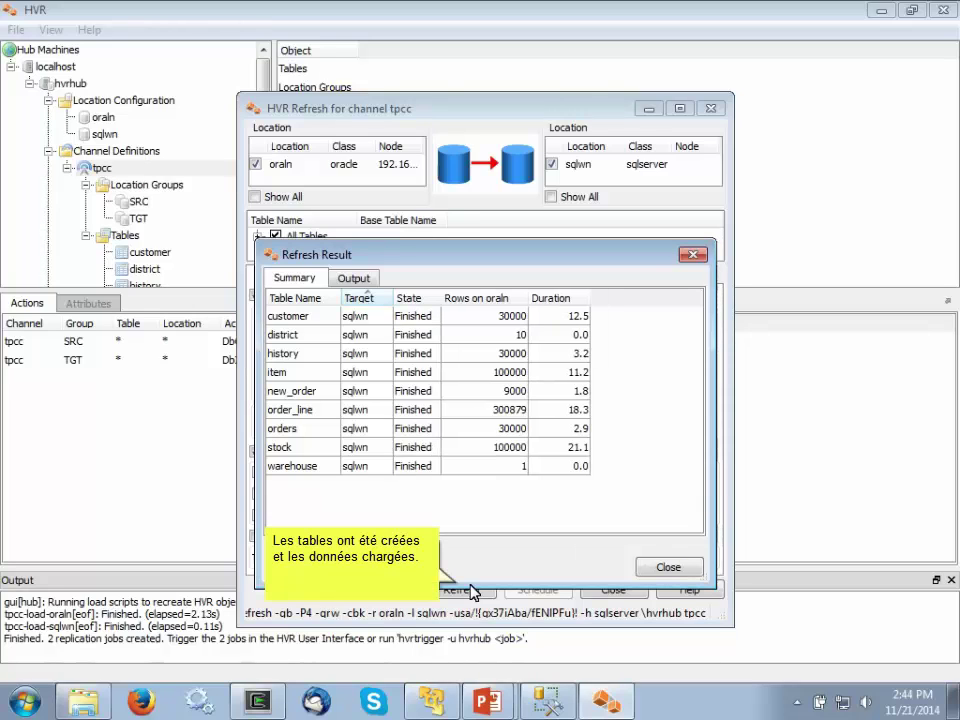
click(665, 569)
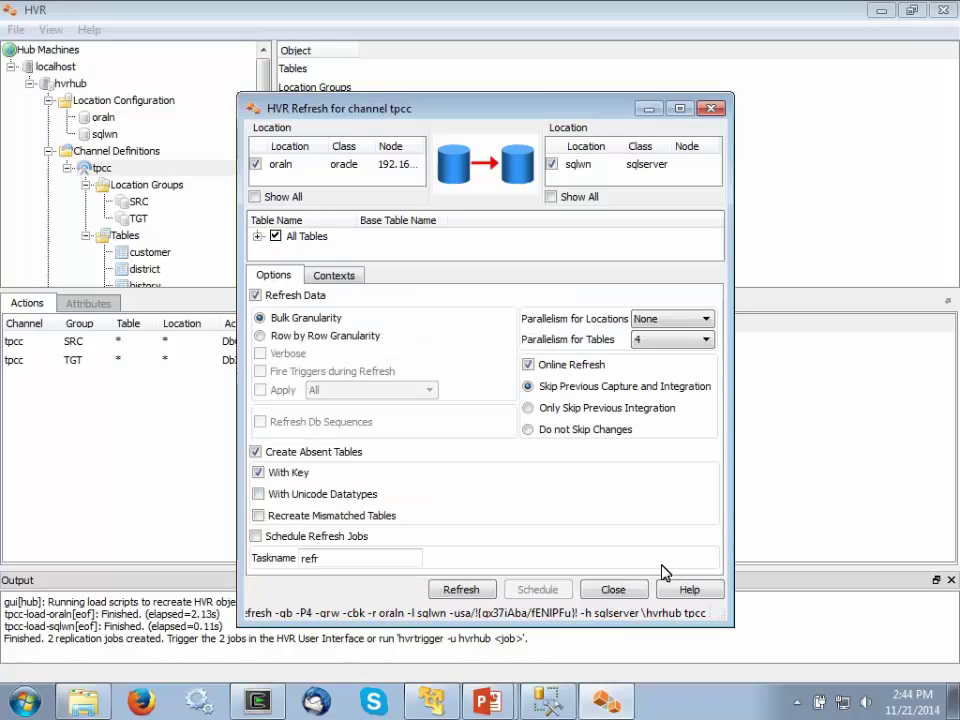
click(612, 590)
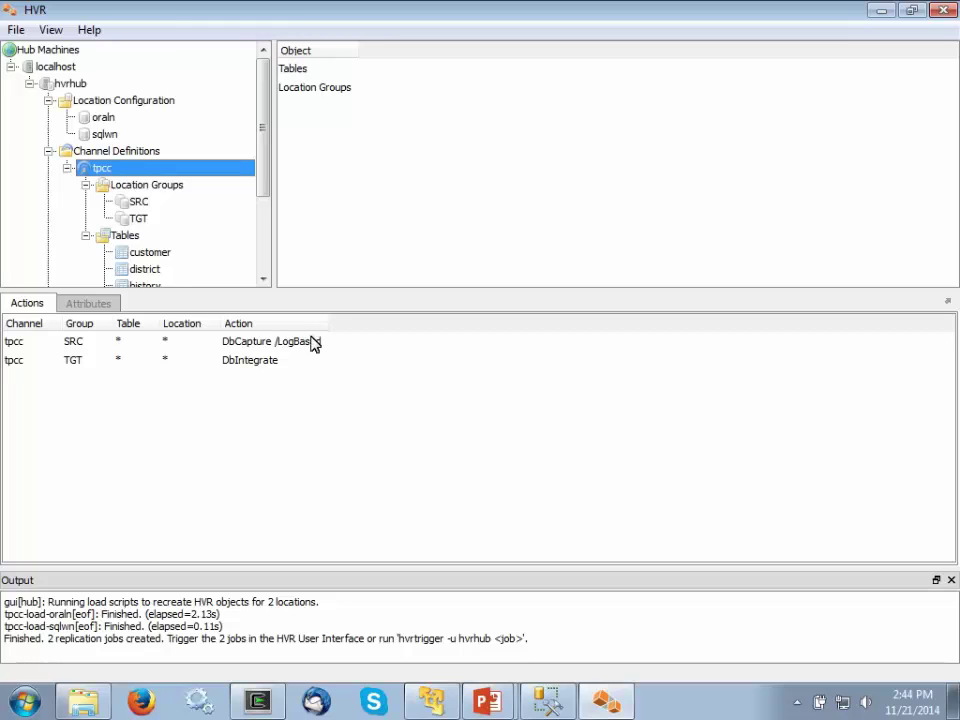
scroll(268, 274, down, 3)
- Collapse the channel's table list and start the Scheduler
click(108, 283)
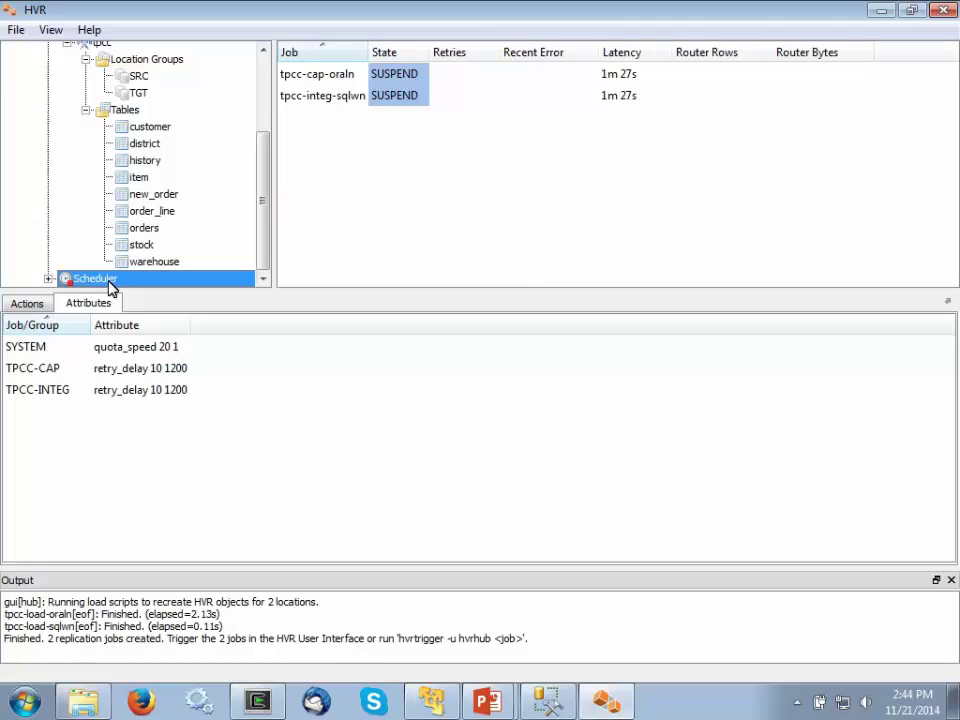
click(86, 110)
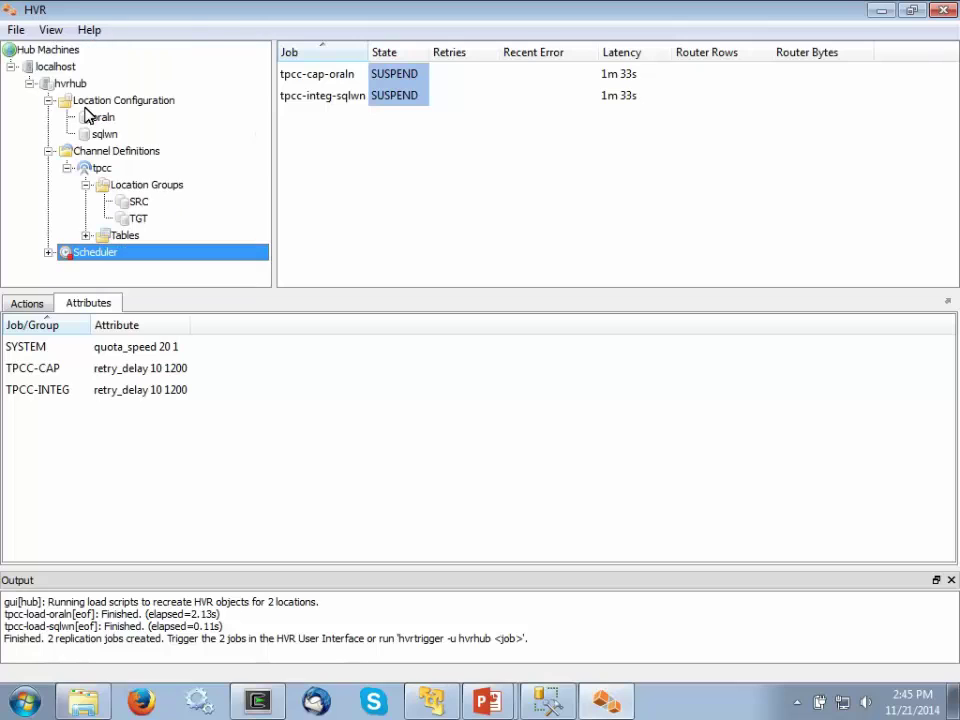
right_click(86, 253)
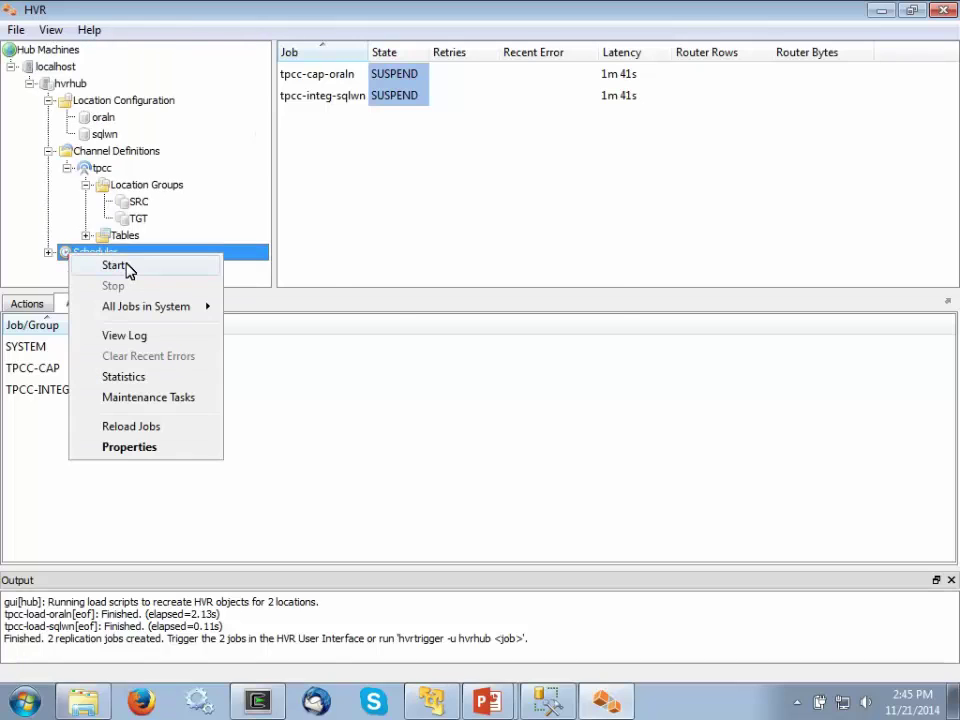
click(125, 266)
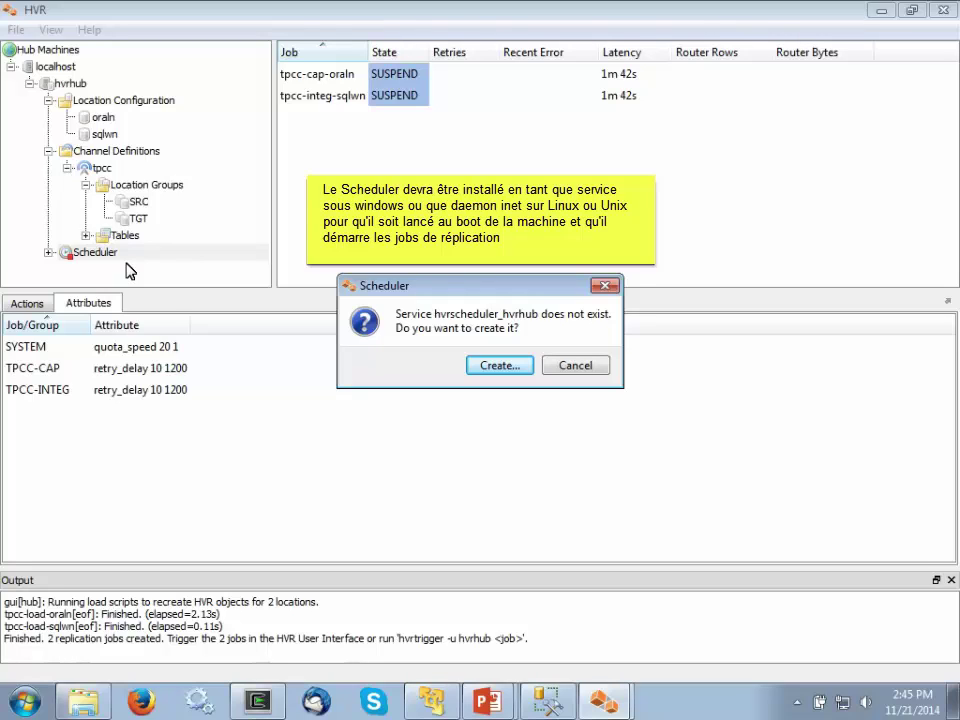
- Create the hvrscheduler_hvrhub Windows service with the account password, then select tpcc under Scheduler
click(499, 365)
click(450, 340)
text(********)
click(490, 451)
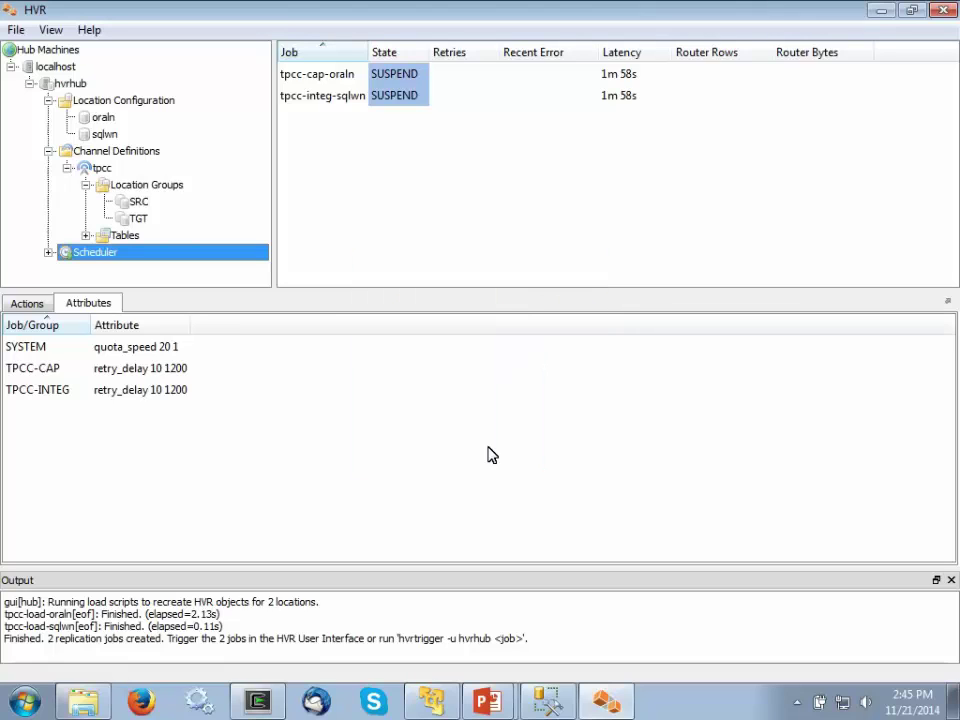
click(48, 252)
click(100, 272)
- Trigger the tpcc job group so both replication jobs start running
right_click(100, 276)
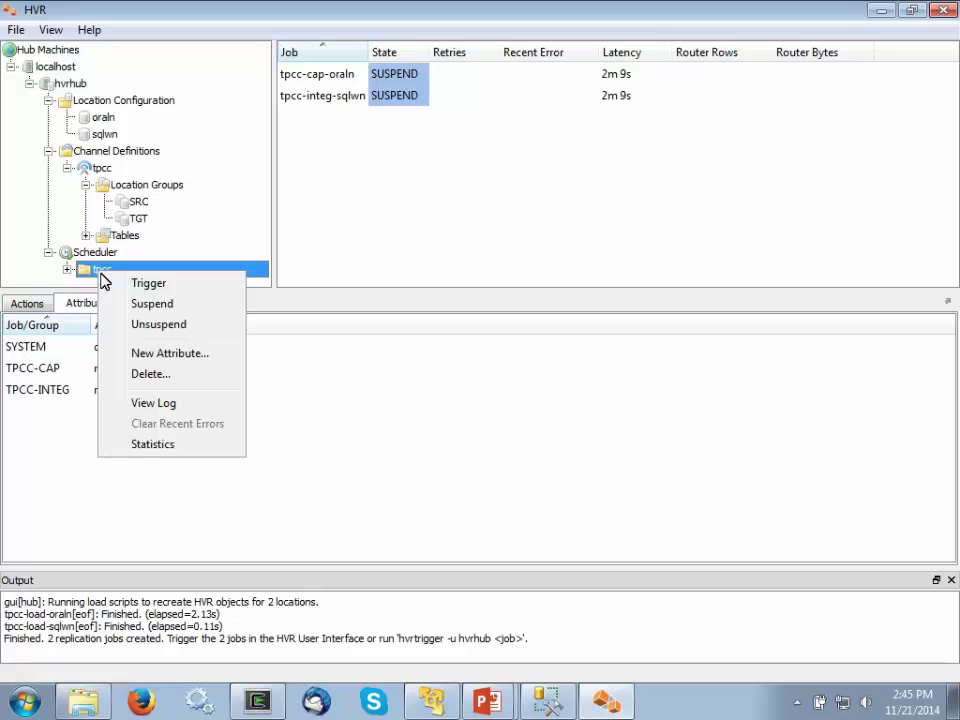
click(153, 286)
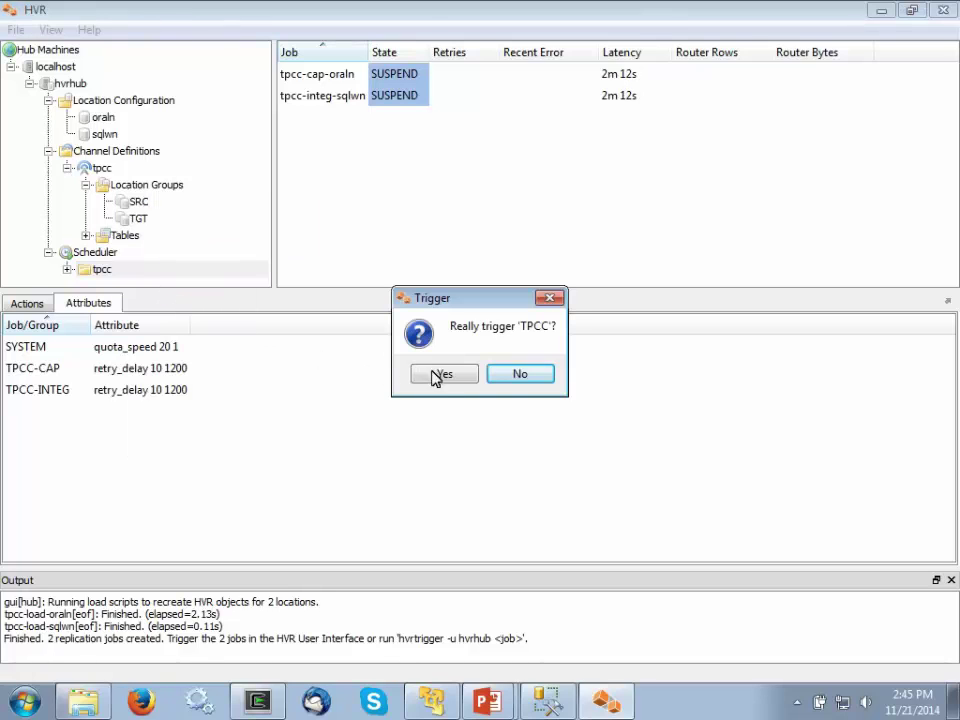
click(441, 375)
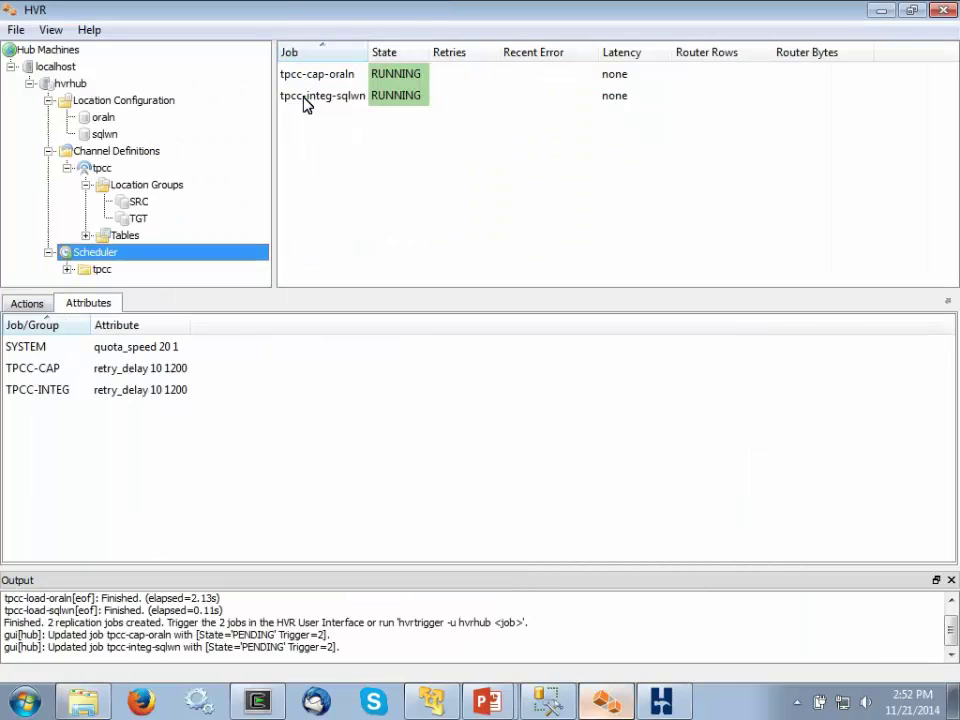
- Show the tpcc-cap-oraln capture job's log in an enlarged panel
right_click(305, 76)
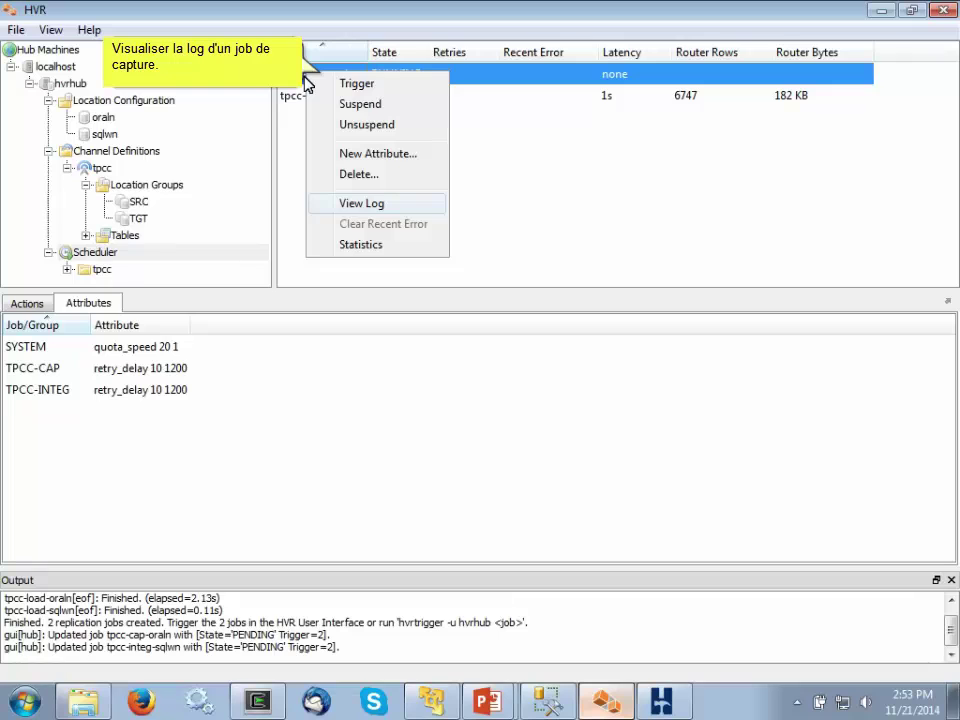
click(363, 203)
drag(317, 527, 336, 268)
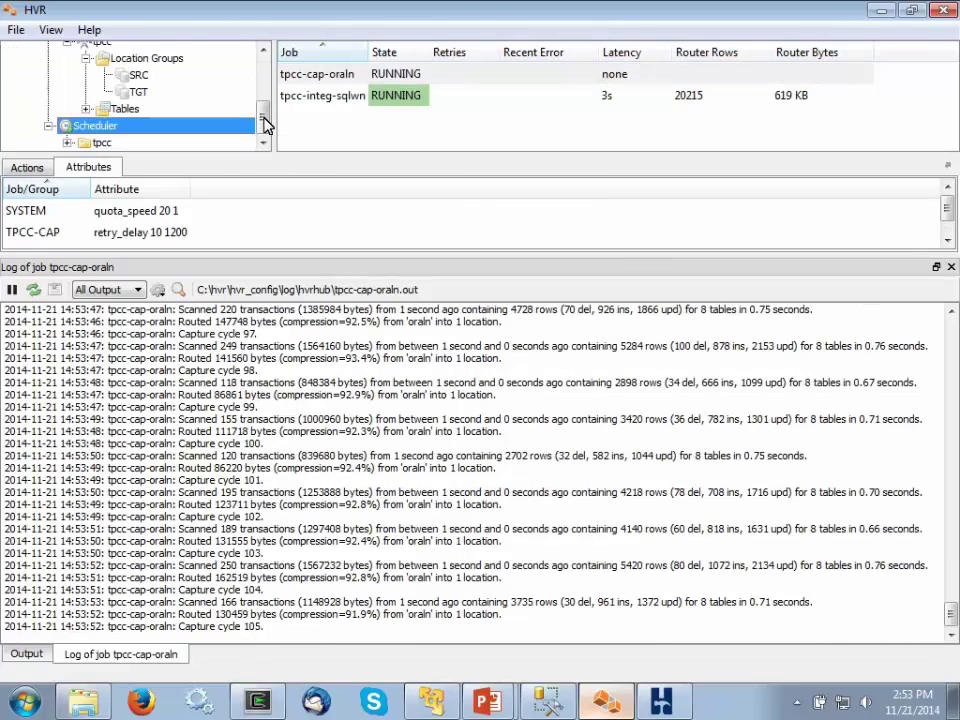
right_click(208, 127)
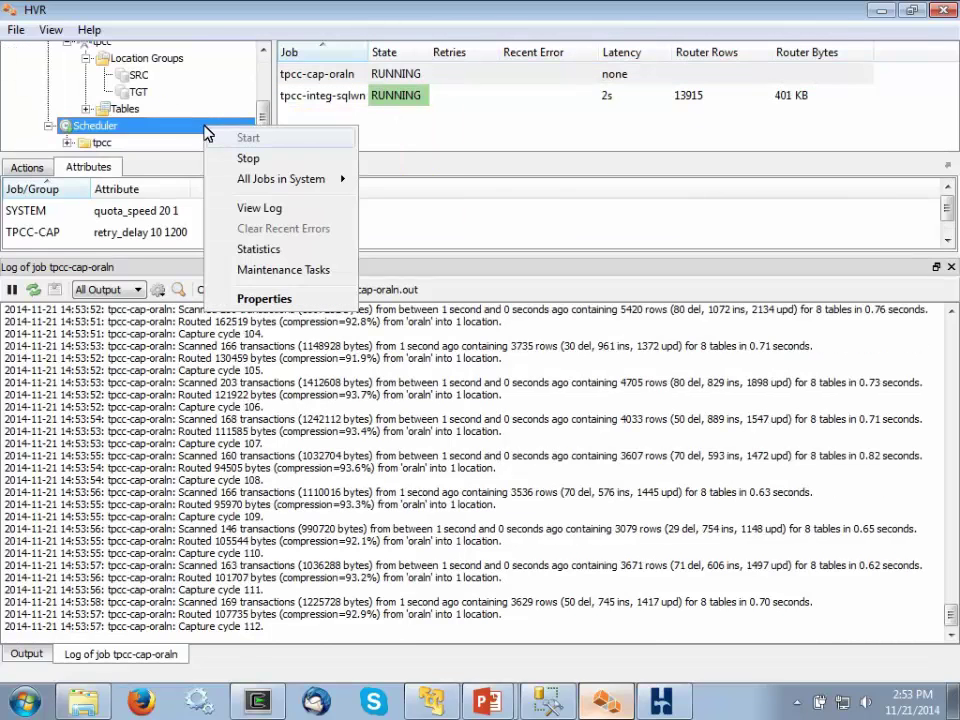
click(255, 246)
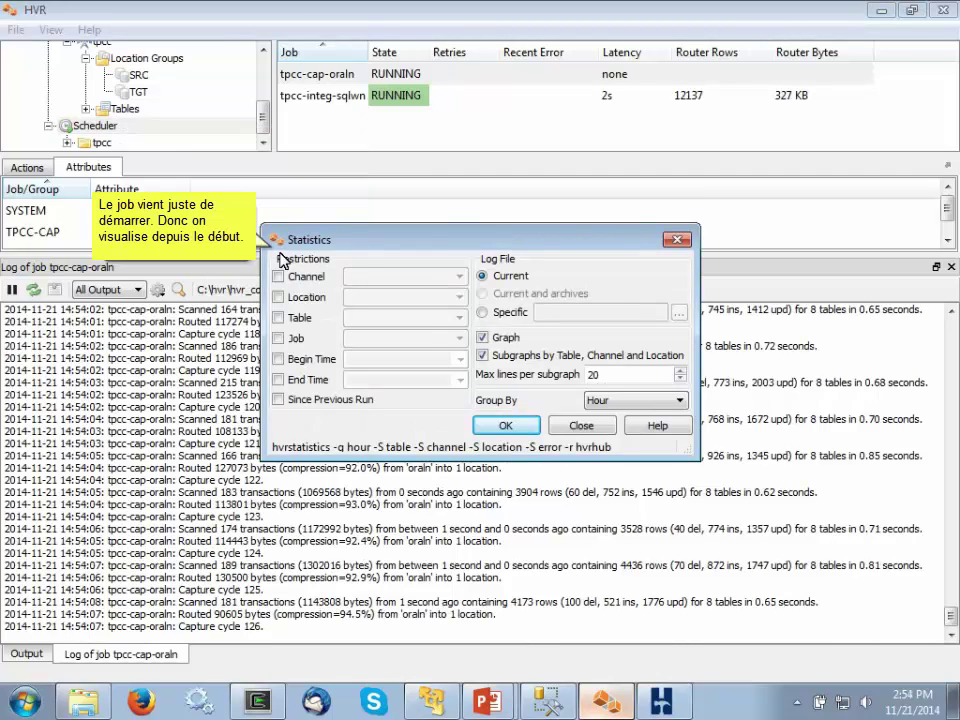
click(279, 359)
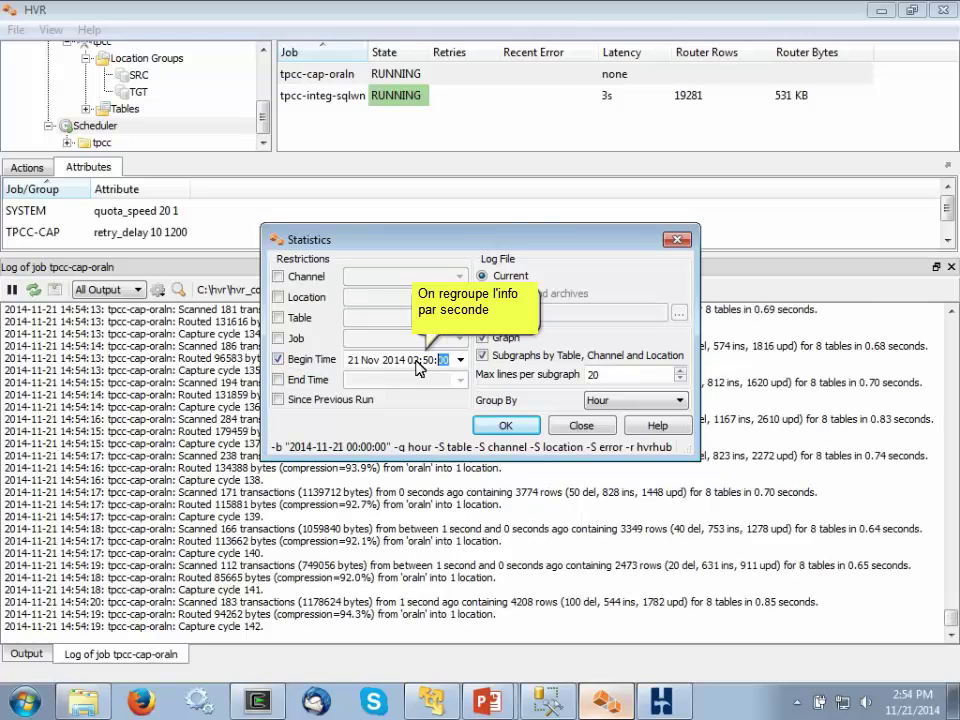
click(678, 401)
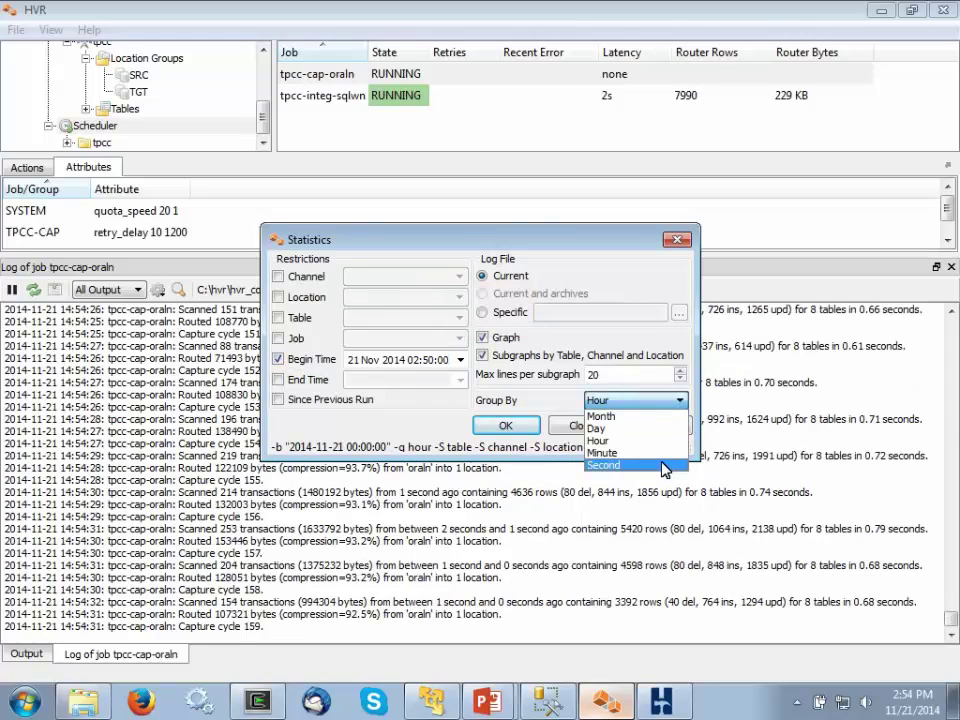
click(612, 463)
click(505, 428)
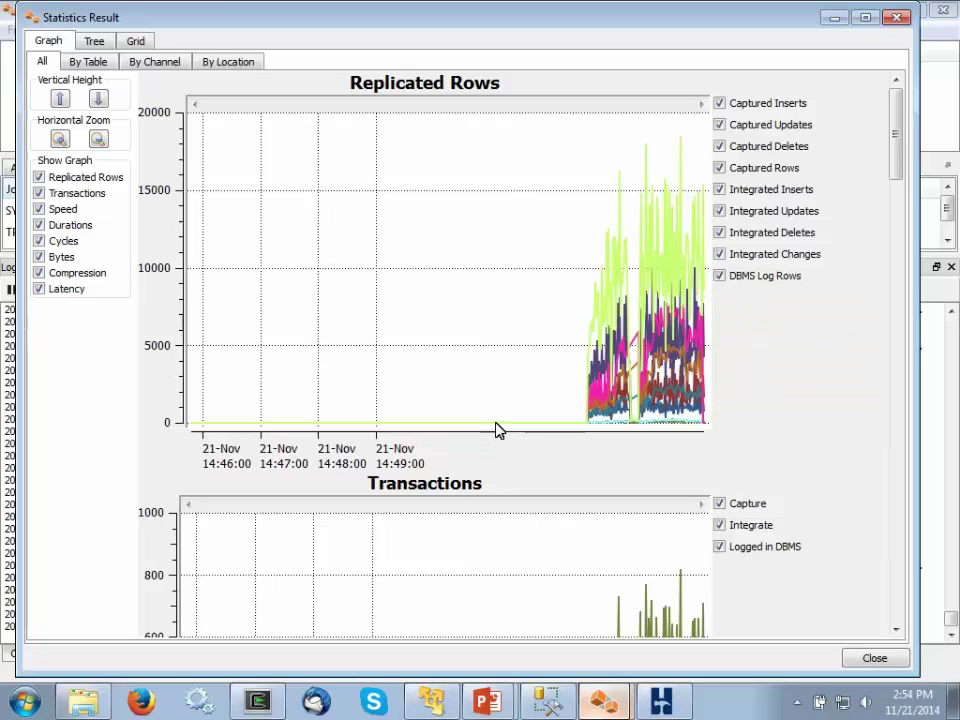
click(105, 64)
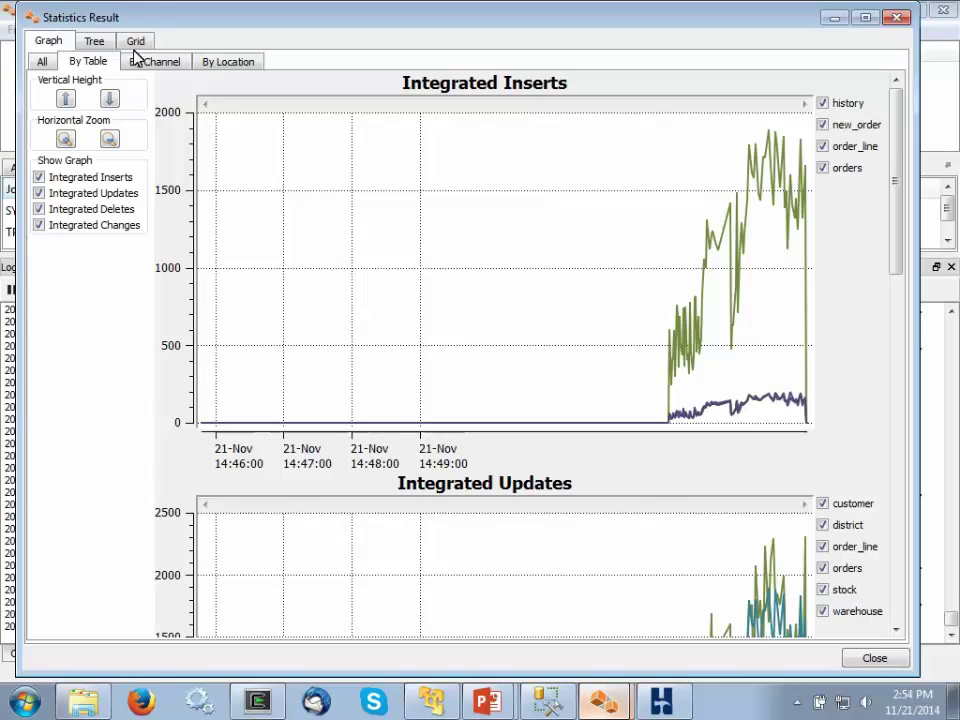
click(137, 42)
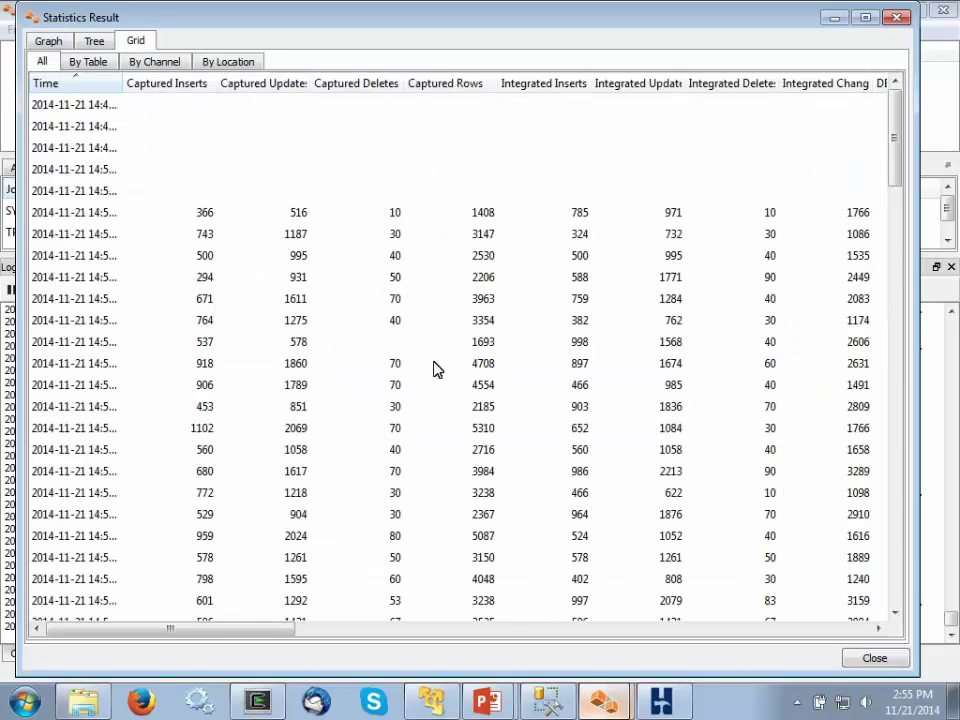
click(870, 658)
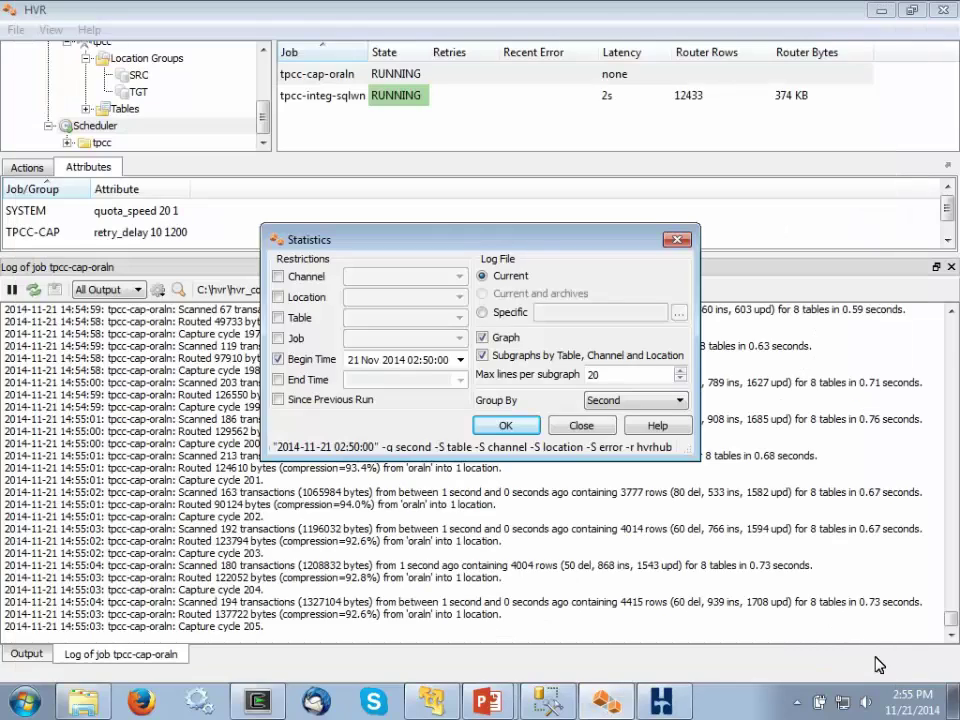
click(581, 426)
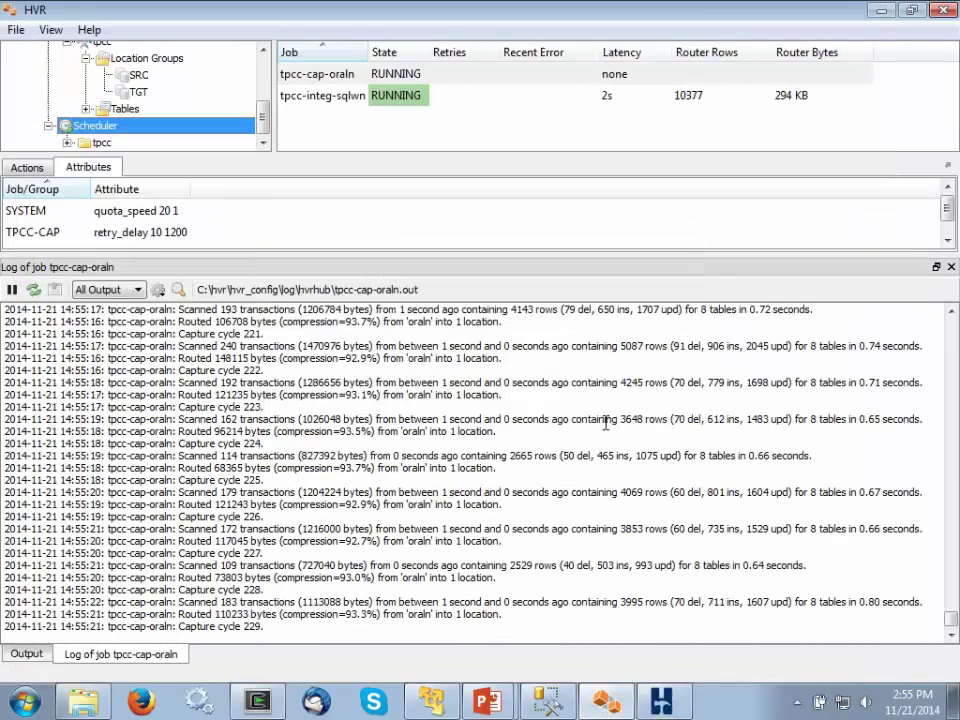
key(alt+Tab)
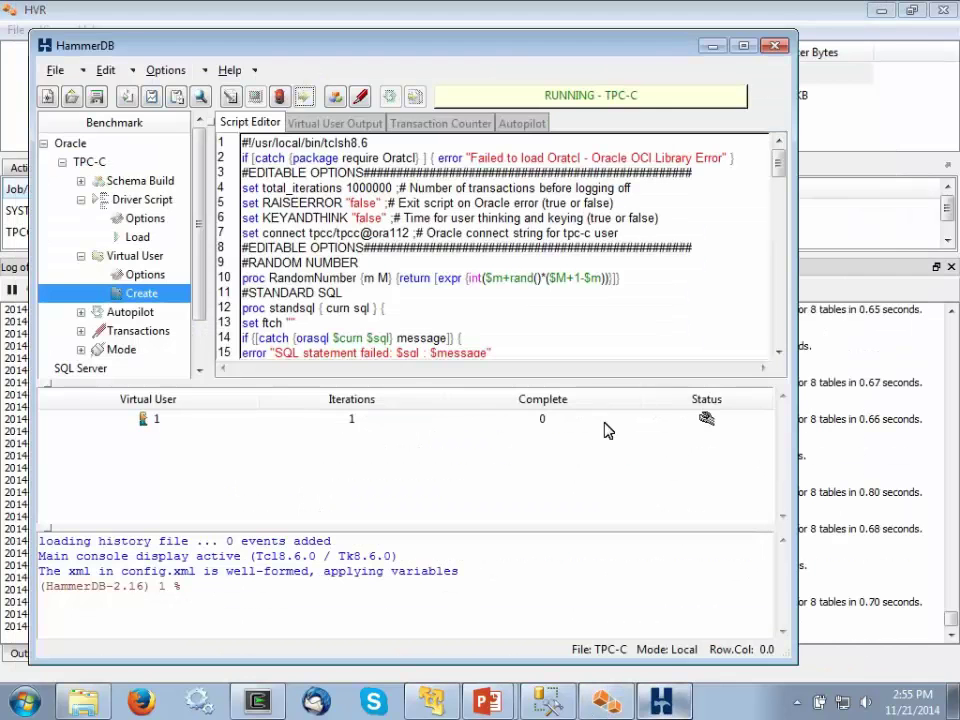
key(alt+Tab)
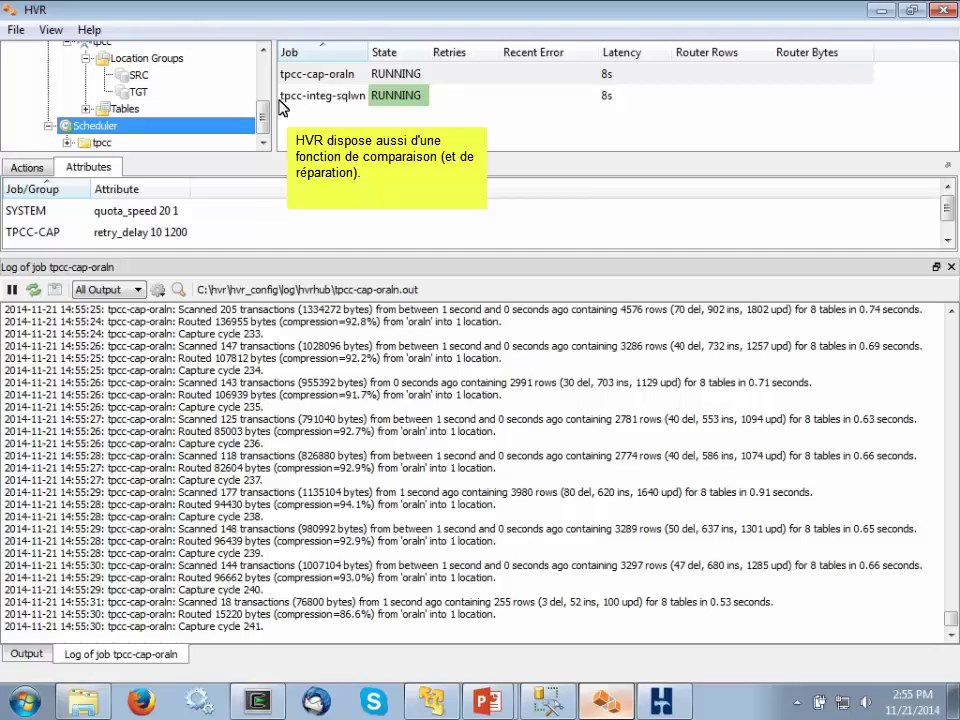
- Compare all tpcc tables from oraln against sqlwn with 4 tables in parallel
scroll(180, 100, up, 1)
right_click(178, 85)
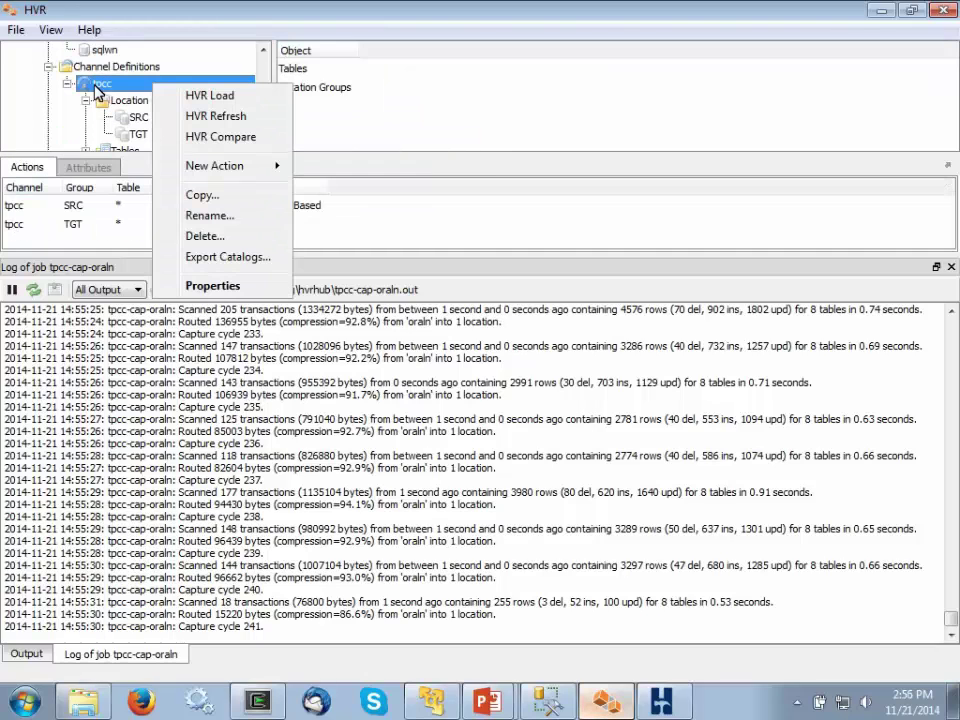
click(222, 137)
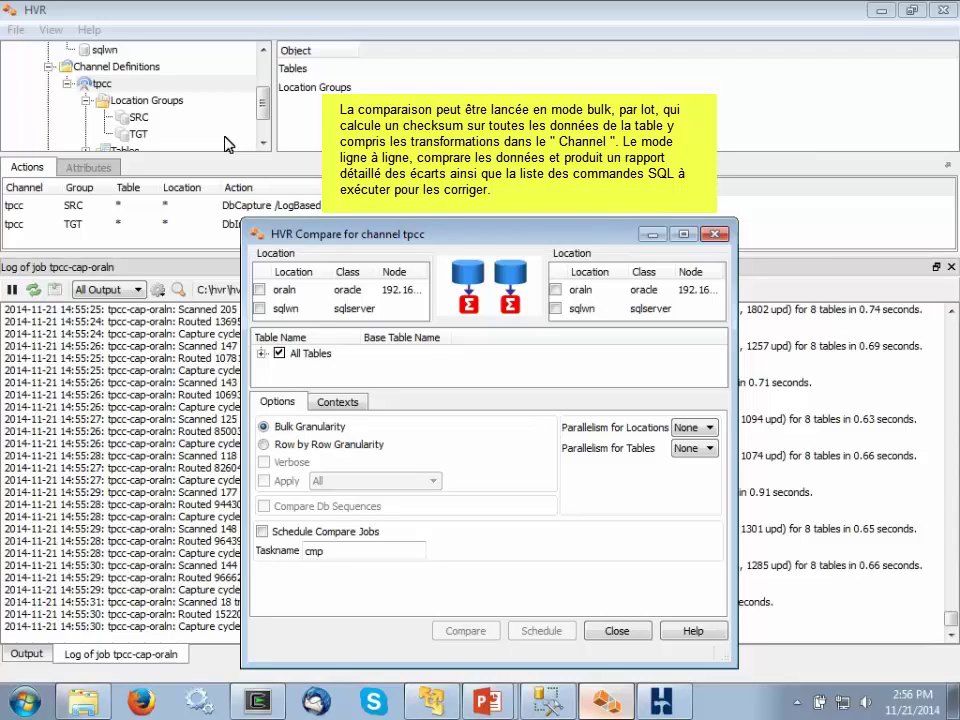
click(259, 289)
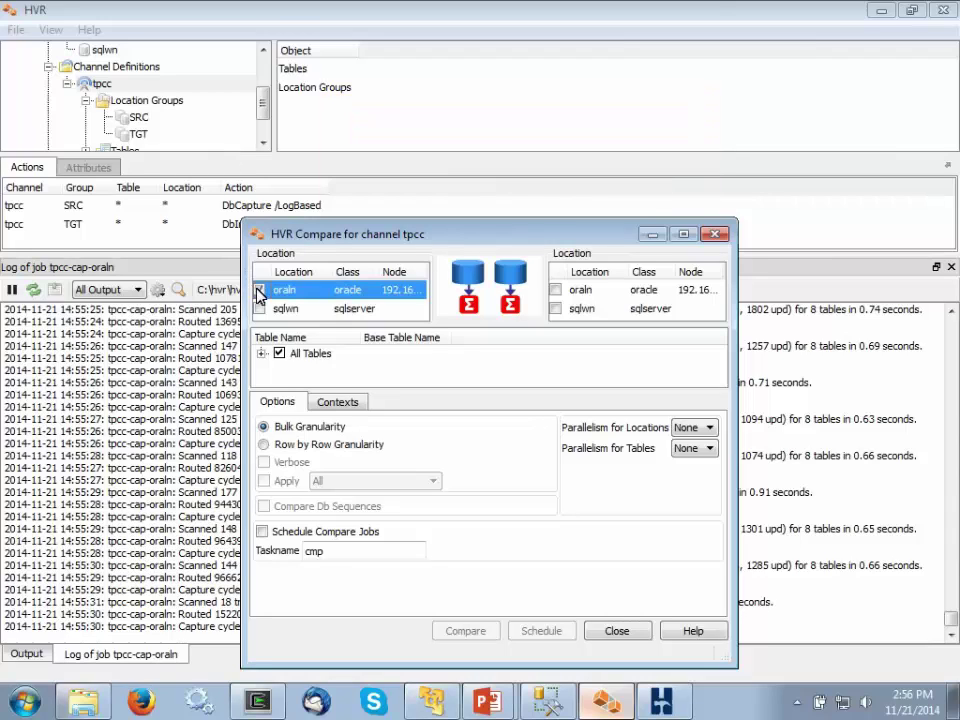
click(555, 308)
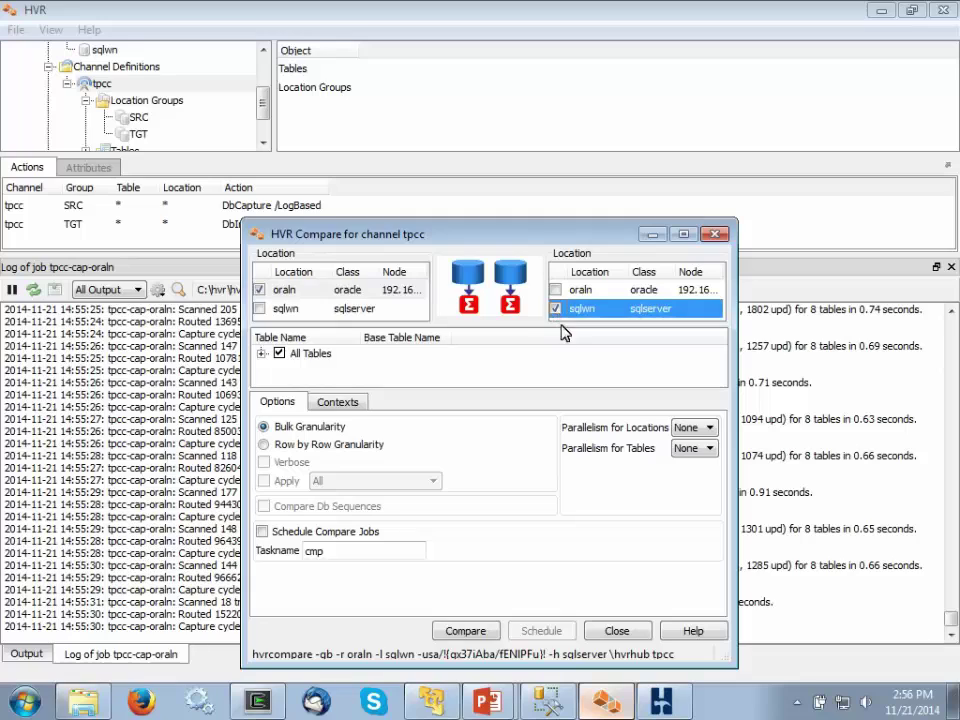
click(693, 449)
click(692, 501)
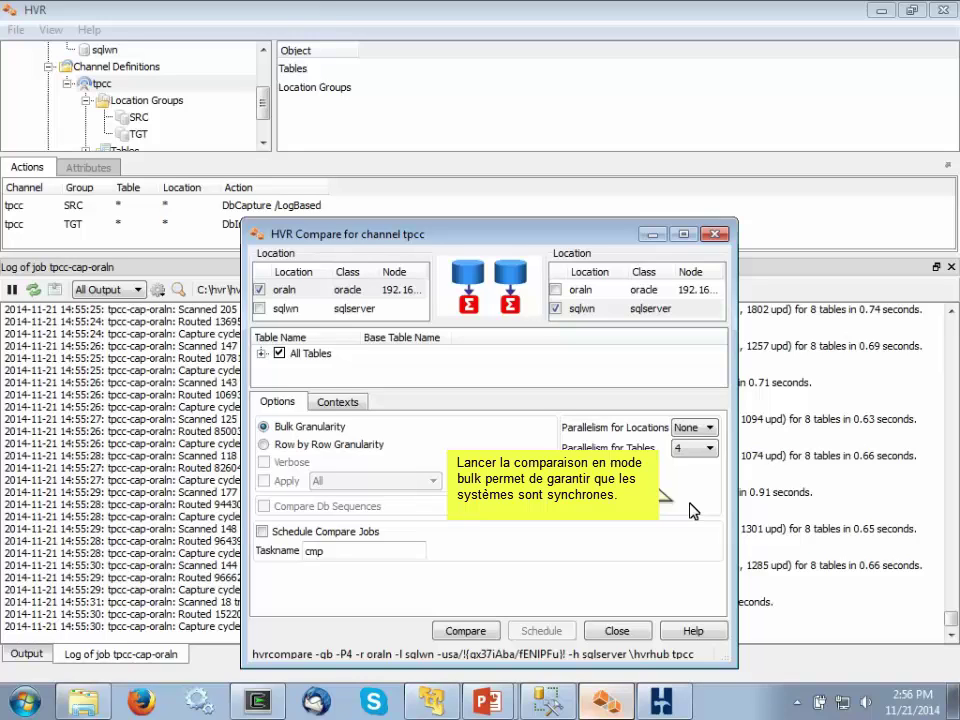
click(480, 633)
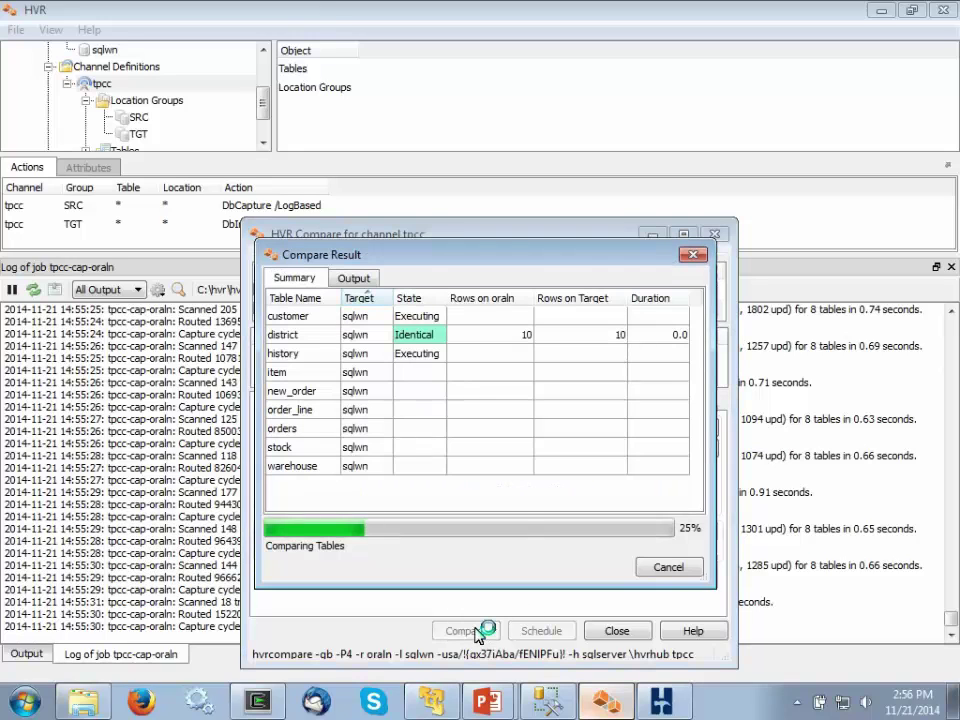